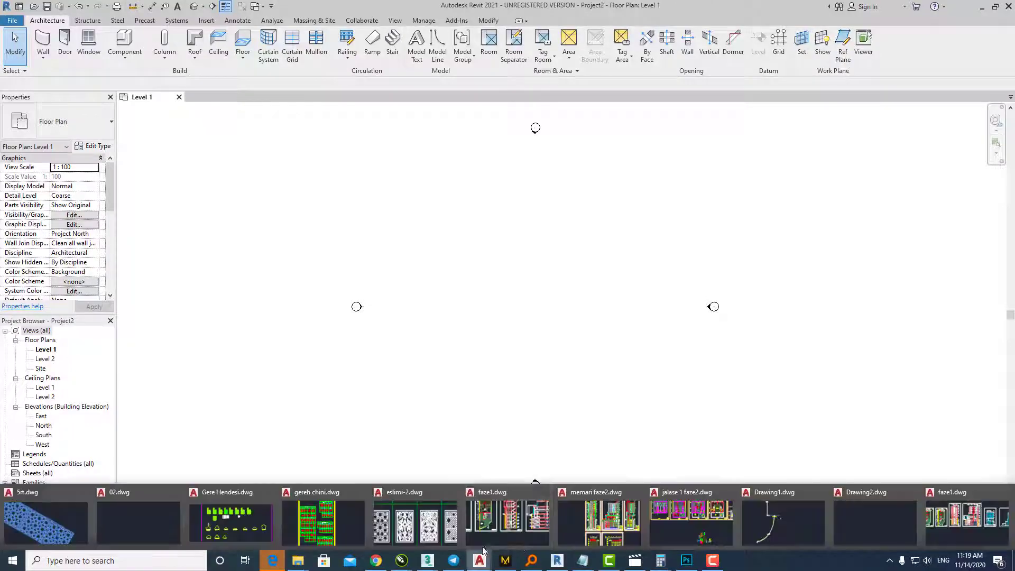
- Draw the long horizontal upper line in Drawing2
click(968, 515)
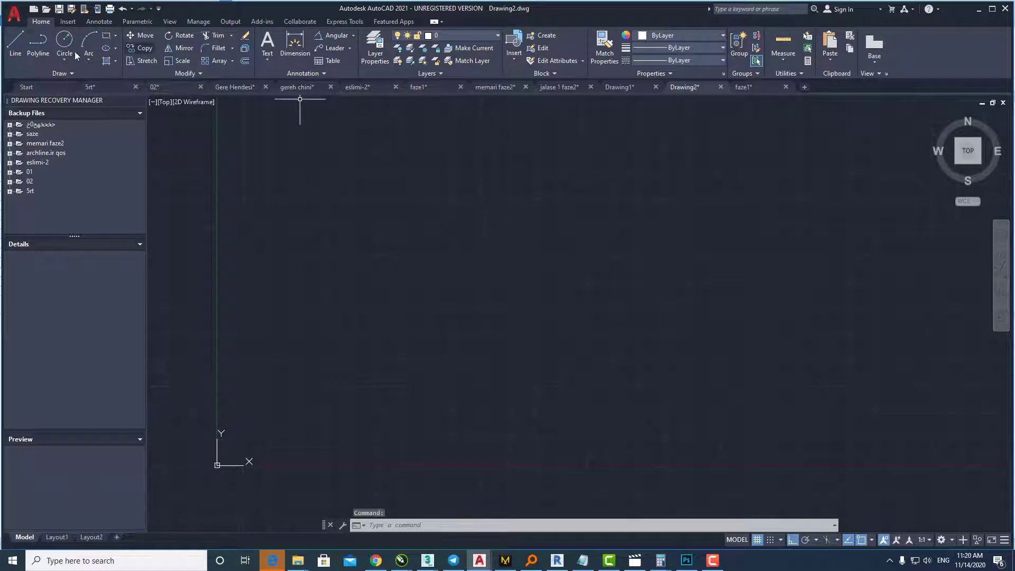
click(15, 42)
click(809, 263)
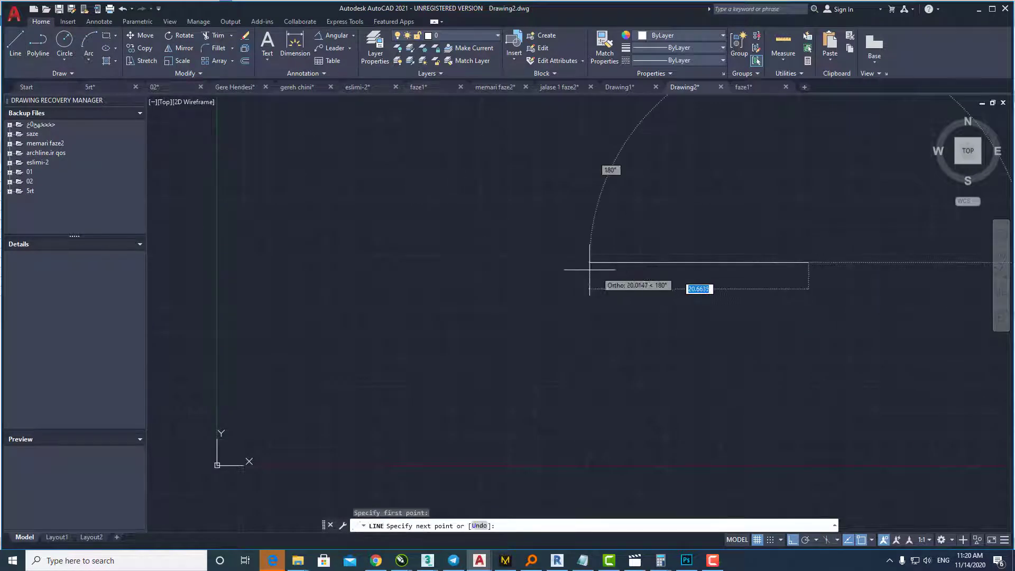
click(594, 264)
key(Escape)
scroll(638, 284, up, 3)
scroll(699, 296, down, 1)
scroll(699, 296, down, 2)
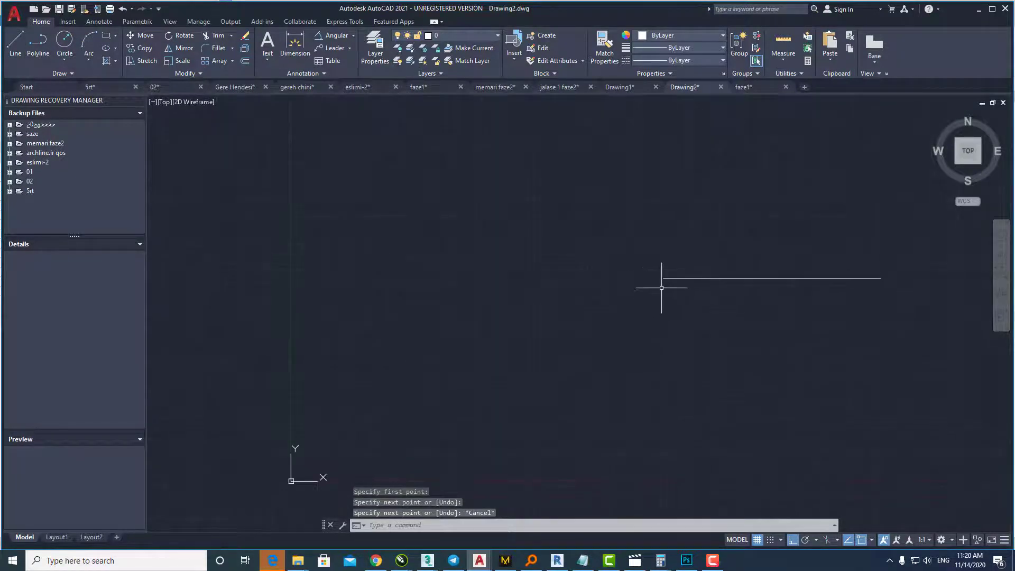
- Add a 2.8-unit vertical drop and a lower line running left from it
text(l)
key(Return)
click(663, 279)
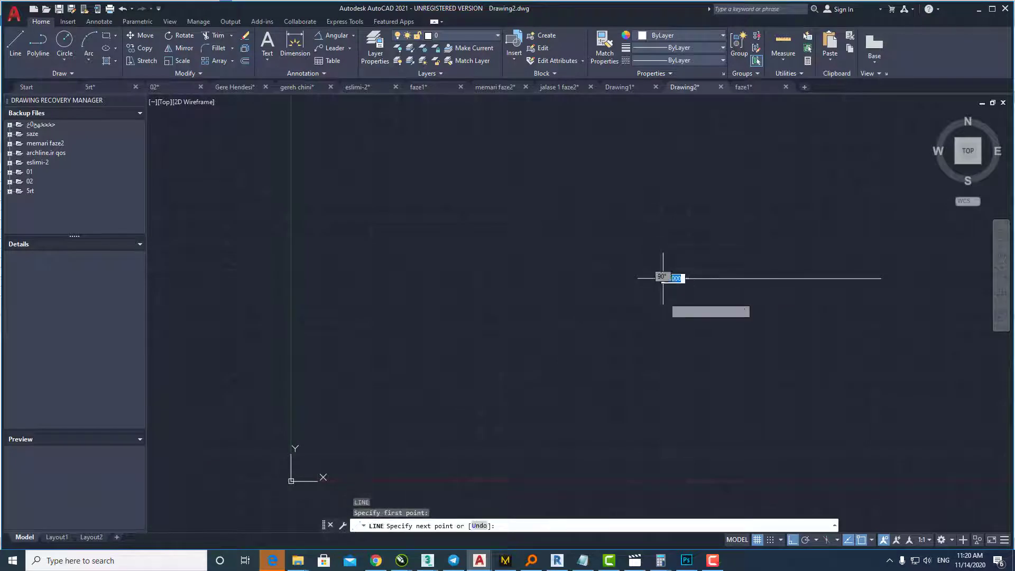
text(2.8)
key(Return)
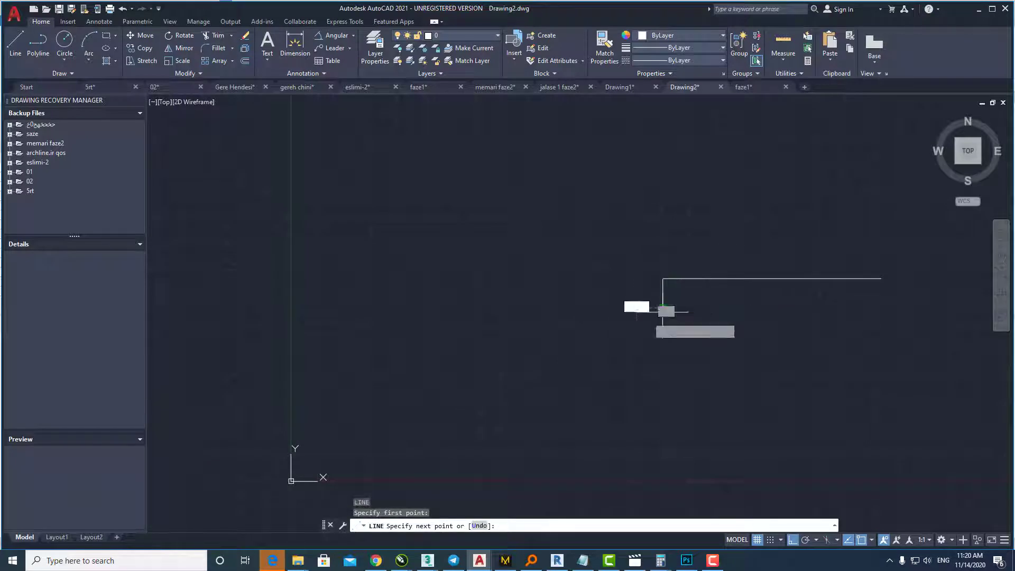
click(423, 308)
key(Escape)
scroll(540, 289, up, 4)
mouse_move(541, 289)
middle_down()
mouse_move(453, 340)
mouse_move(590, 324)
middle_up()
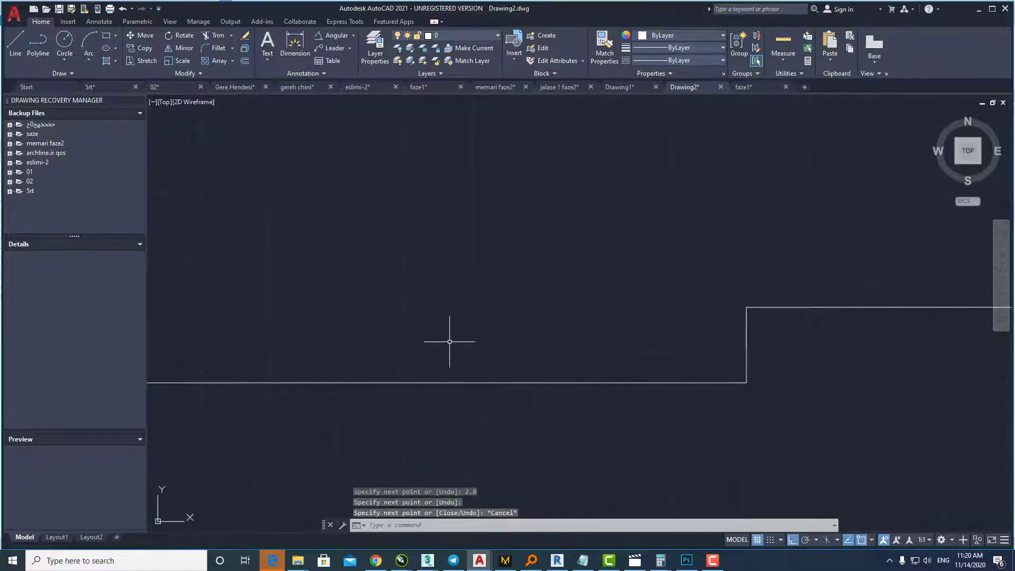
middle_drag(449, 340, 472, 345)
- Draw a trial diagonal from the top of the drop to the lower line's end, then erase it
text(l)
key(Return)
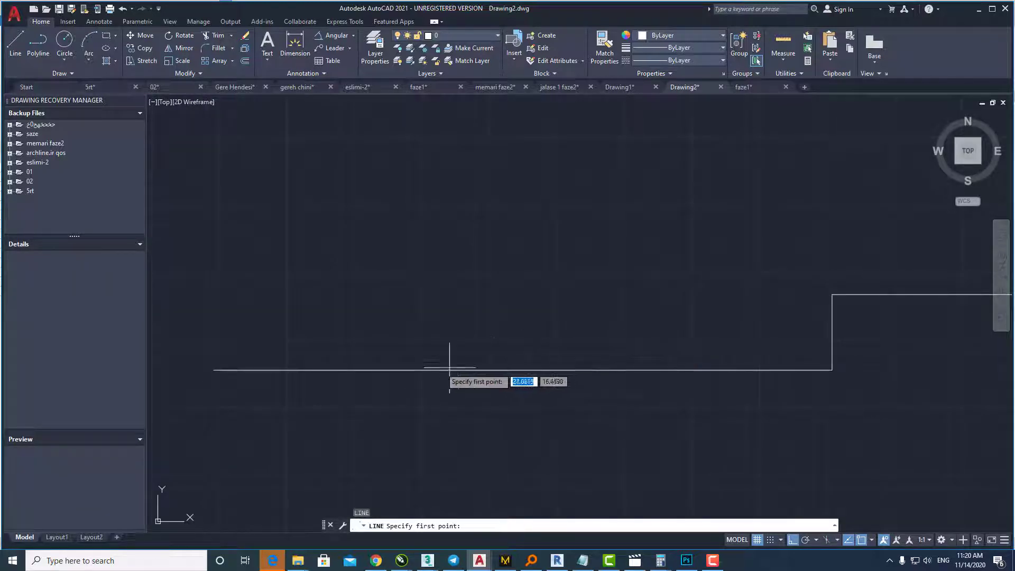
click(833, 295)
key(F8)
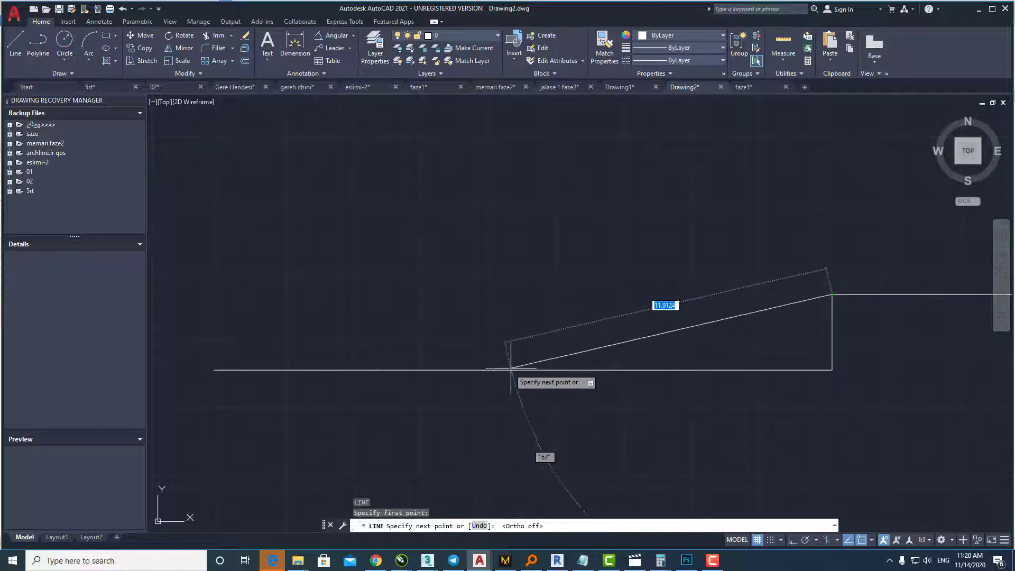
click(213, 370)
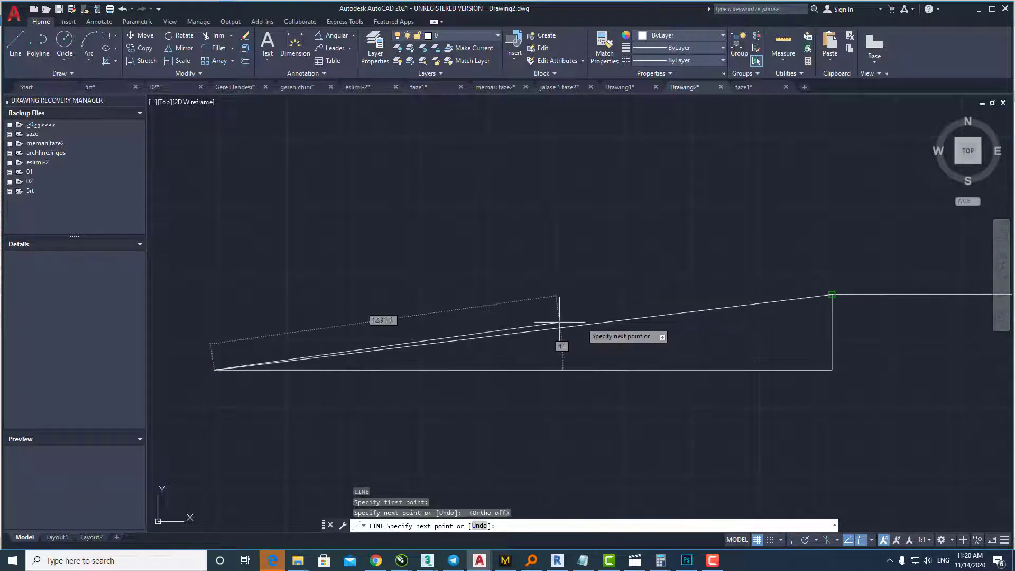
key(Escape)
drag(548, 344, 508, 302)
key(Delete)
- Mark the step's corner, vertical rise, lower run and slope with temporary arrows, then clear them
middle_drag(689, 312, 662, 326)
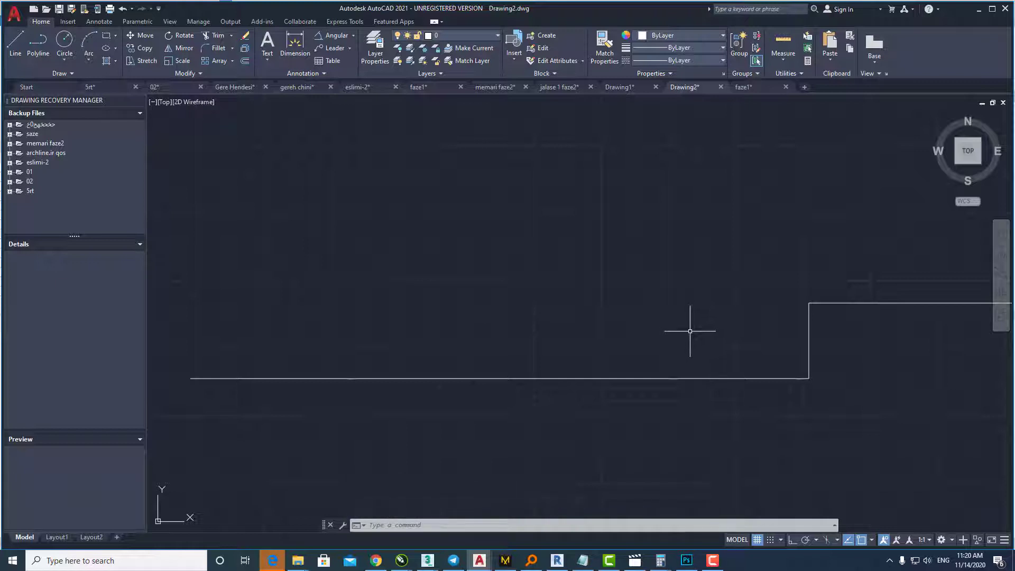
drag(849, 337, 824, 343)
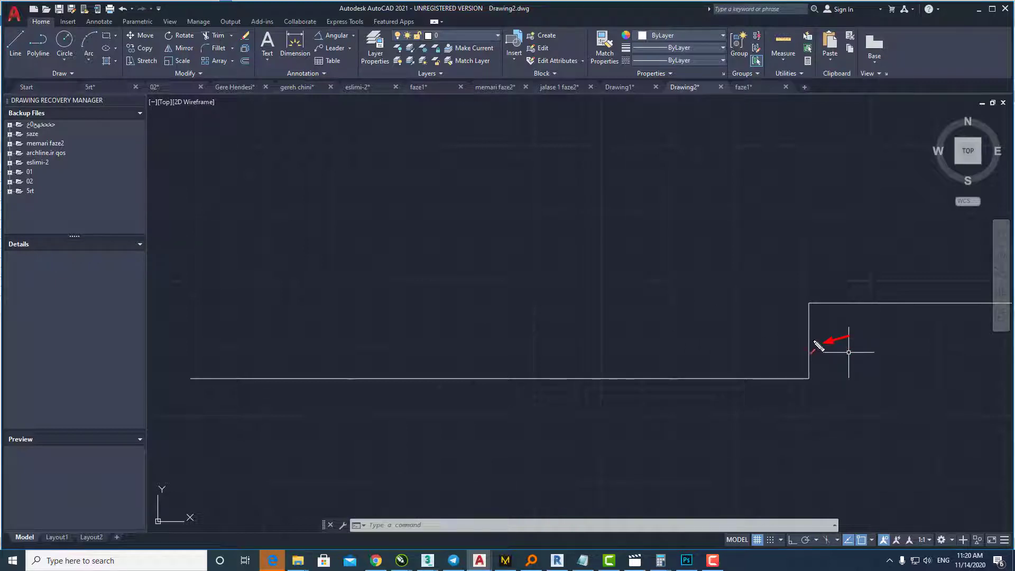
drag(809, 377, 809, 308)
drag(810, 378, 493, 377)
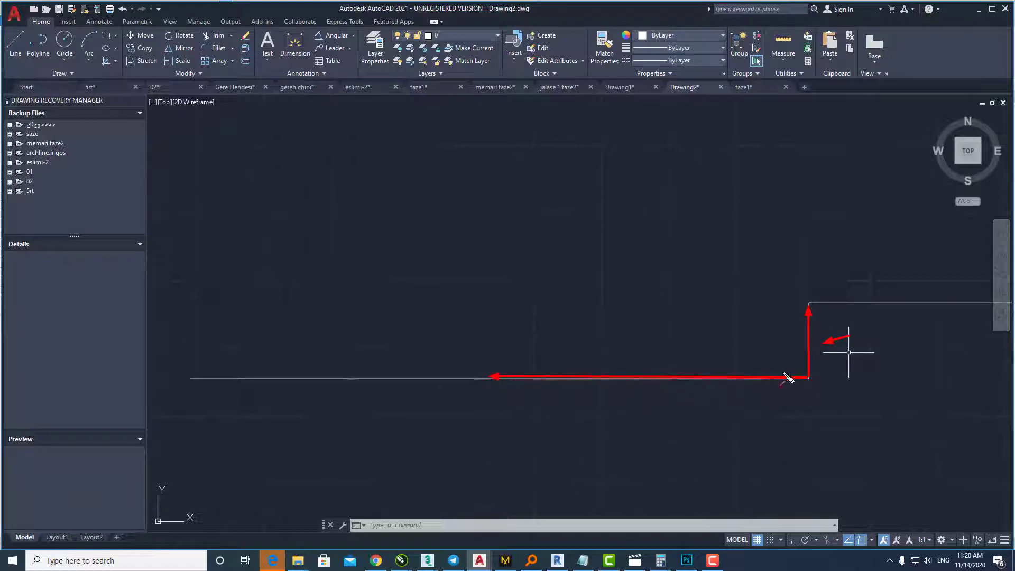
drag(803, 303, 495, 366)
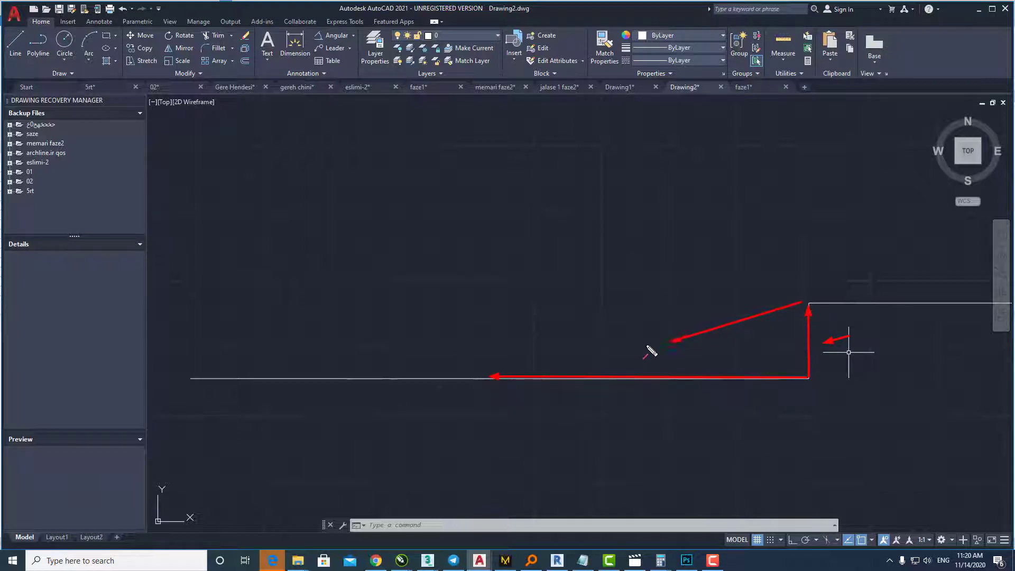
key(Escape)
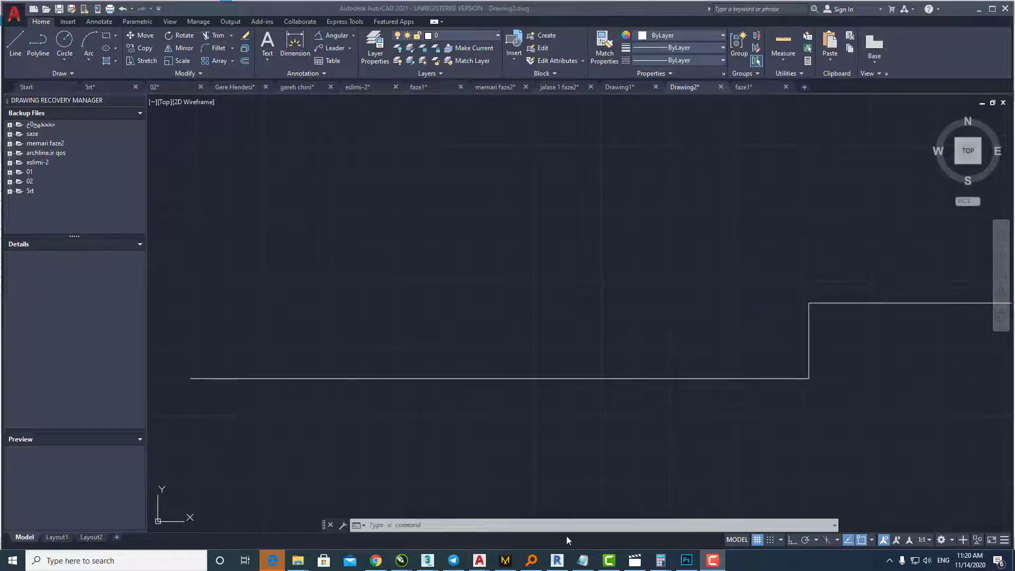
- Start a new Revit ramp sketch, then view the s=h/a slope-formula image in Photos
click(557, 561)
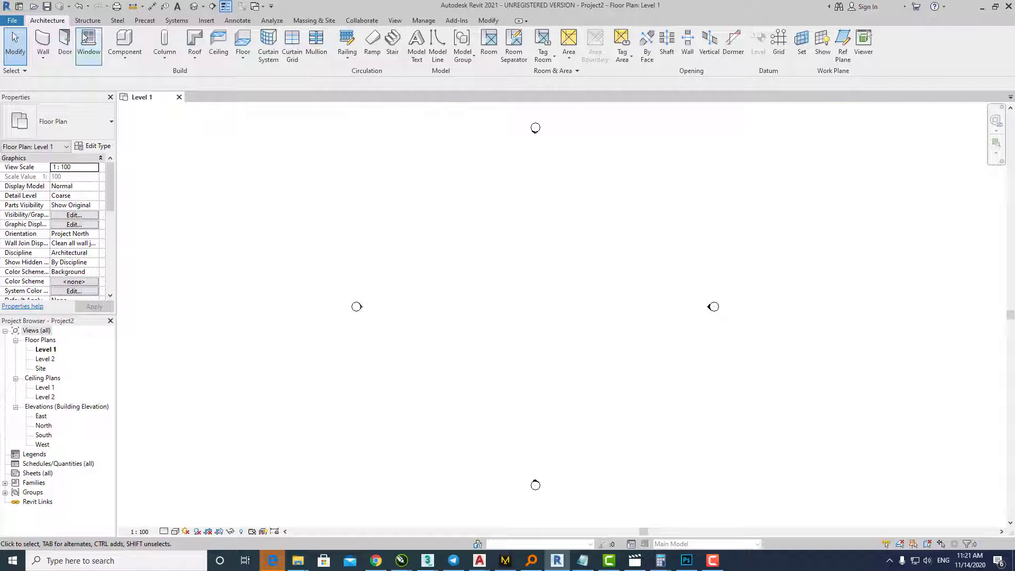
click(371, 46)
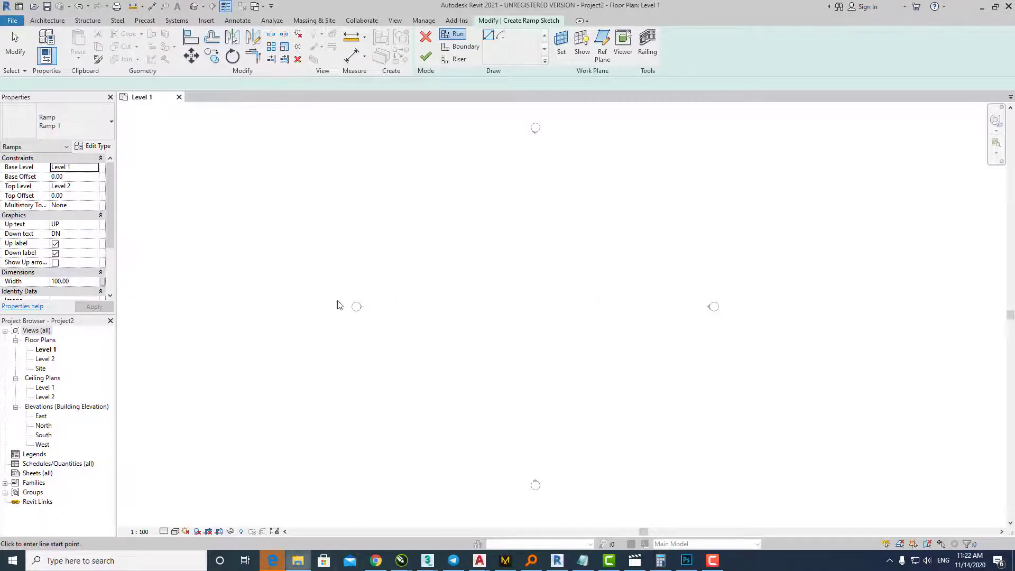
double_click(171, 75)
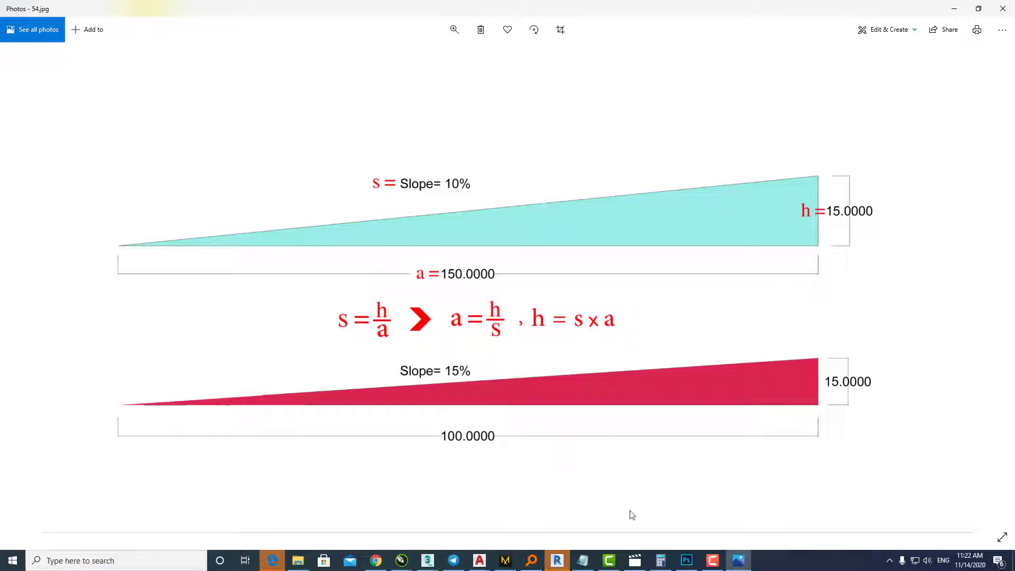
- Compute 280 ÷ 15 in Calculator and select the 18.66 result
click(661, 561)
drag(714, 131, 708, 112)
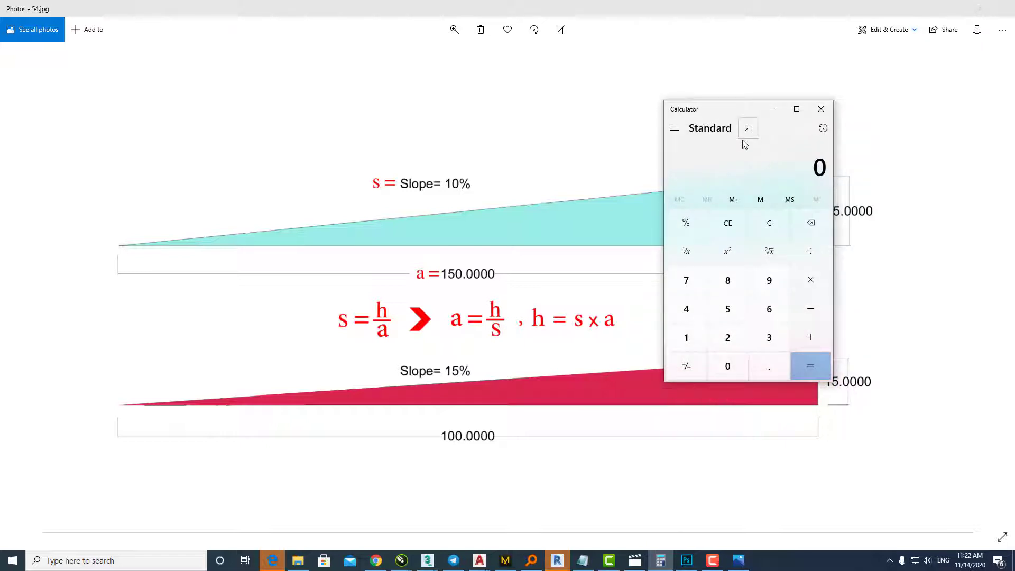
text(280)
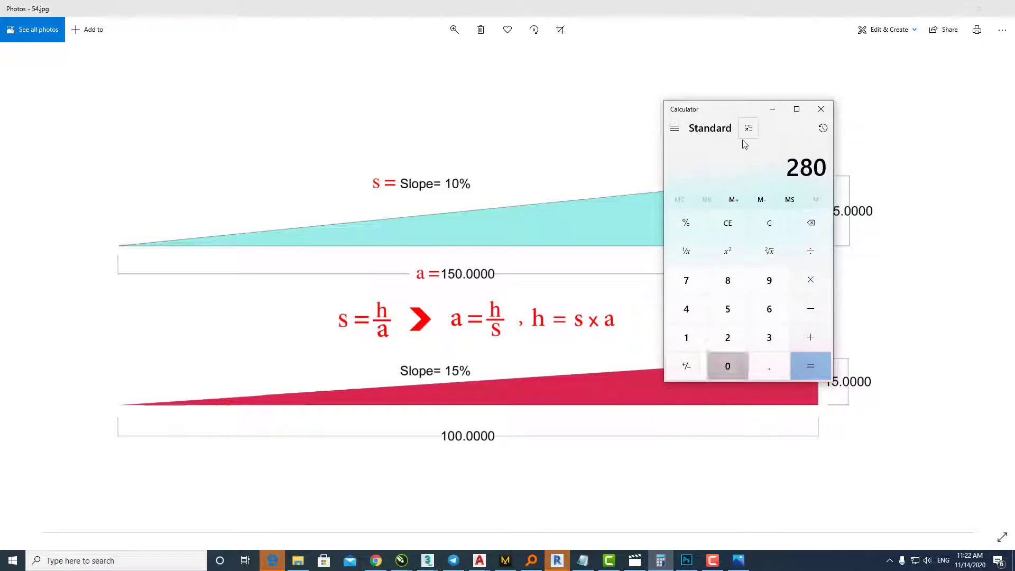
key(slash)
text(15)
key(Return)
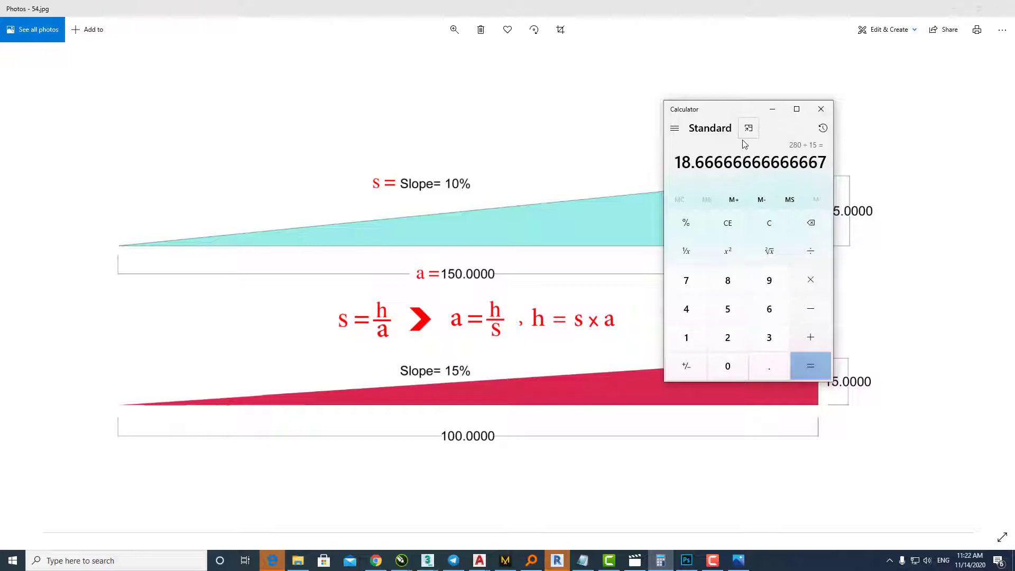
drag(679, 166, 713, 165)
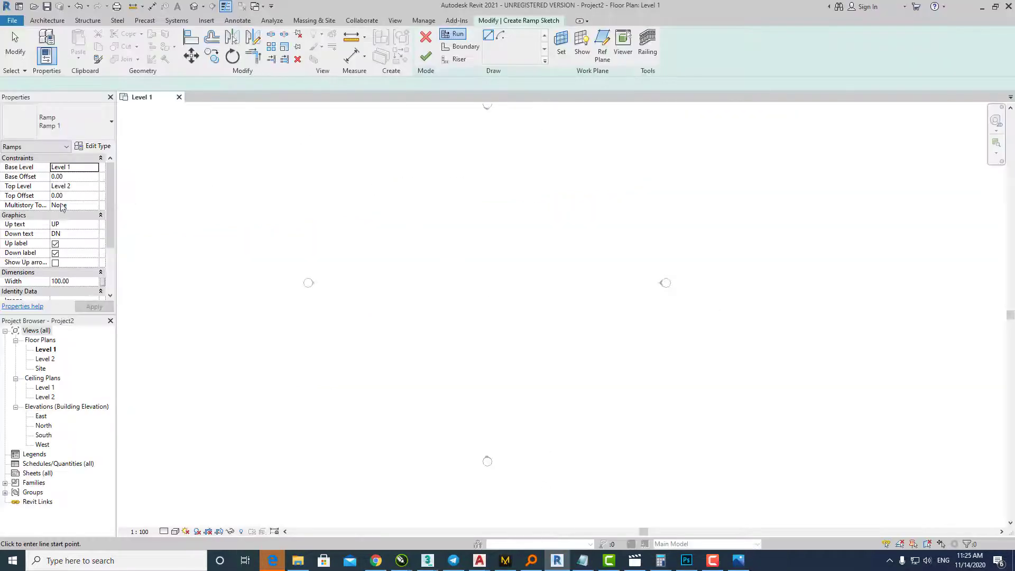
- Set Ramp 1's Maximum Incline Length to 1867 and Ramp Max Slope to 15
click(91, 148)
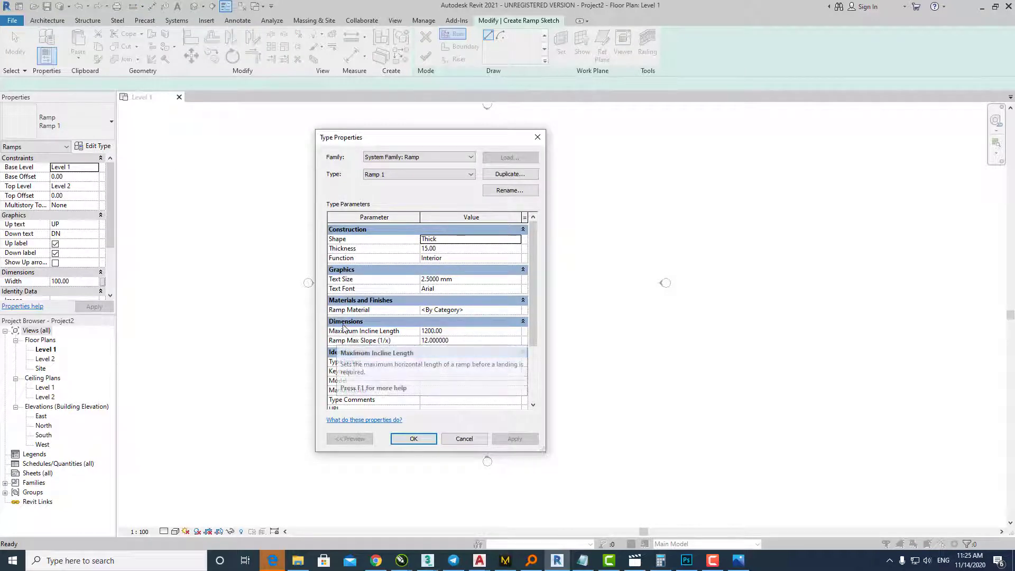
click(454, 331)
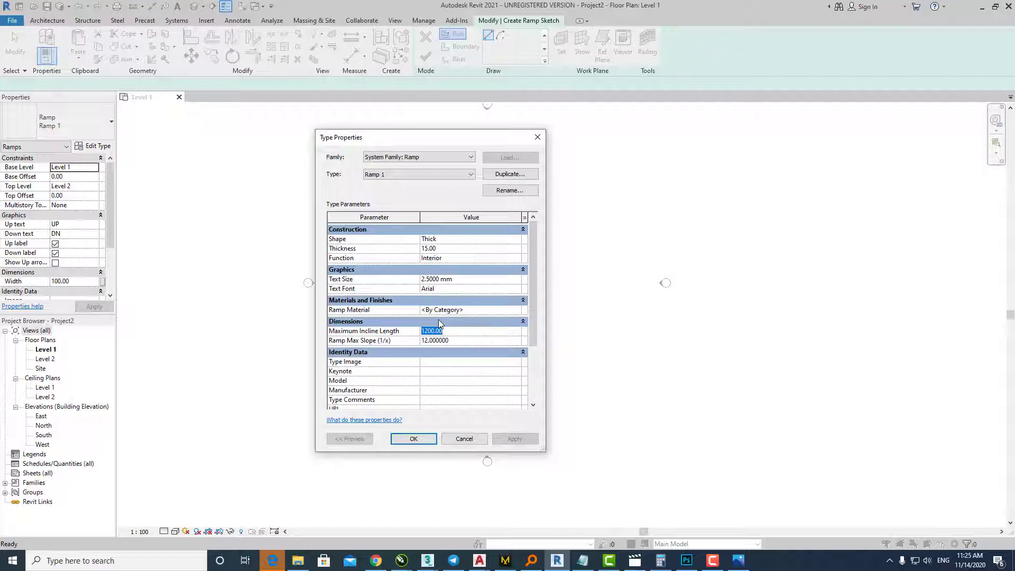
click(661, 562)
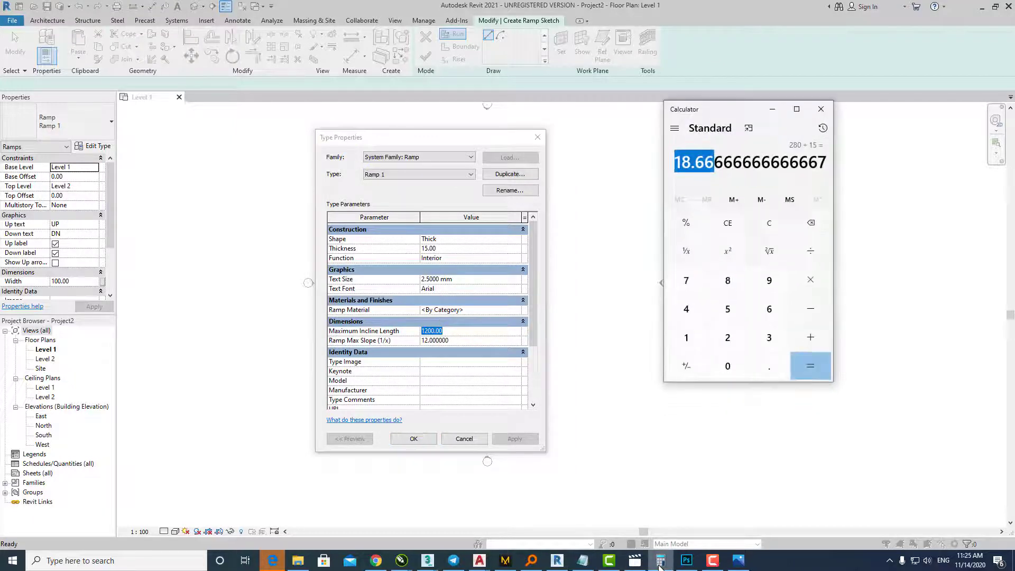
click(661, 567)
text(1)
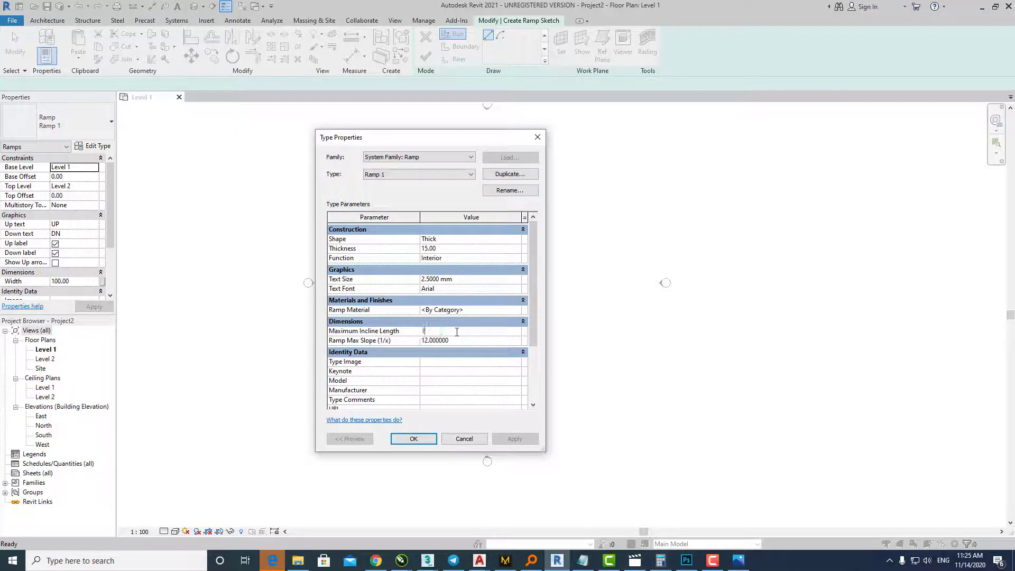
text(867.00)
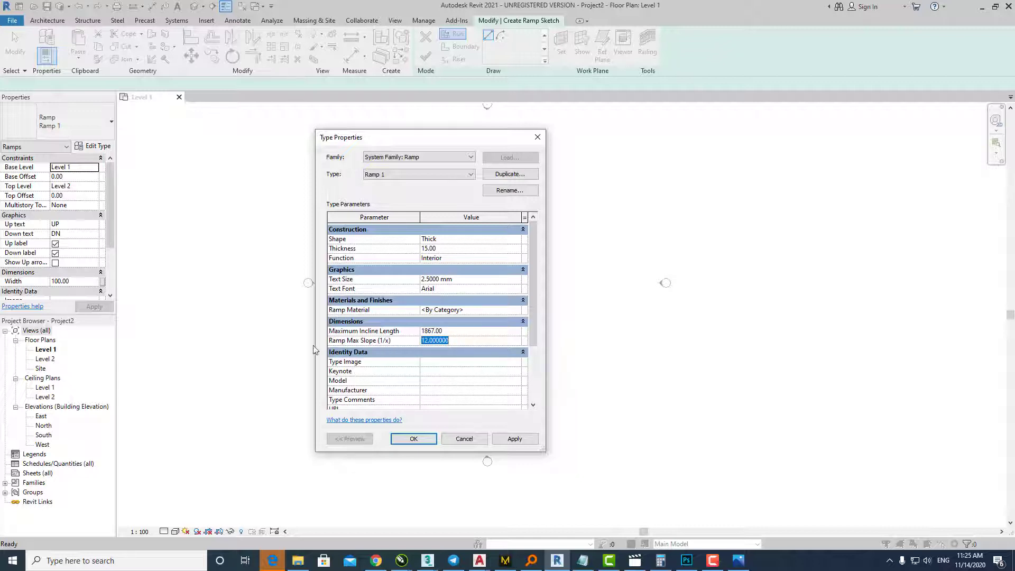
text(15)
click(511, 441)
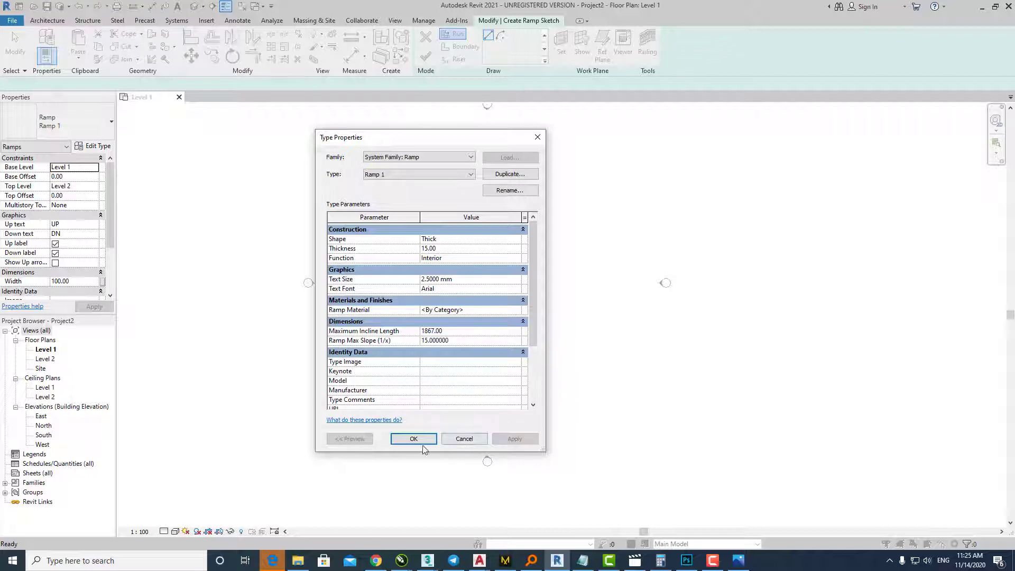
click(414, 442)
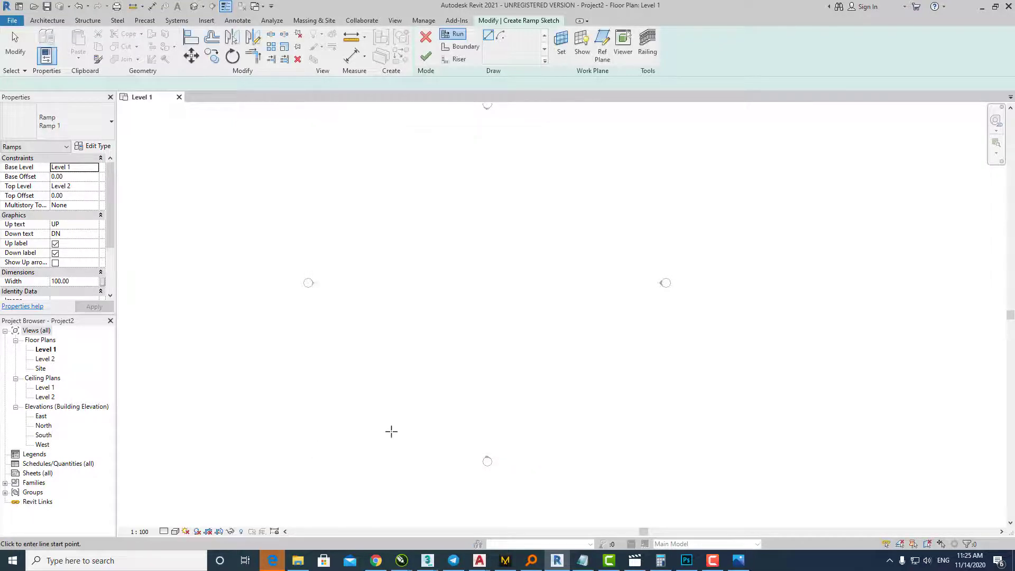
- Switch the ramp sketch to Boundary drawing mode
click(466, 48)
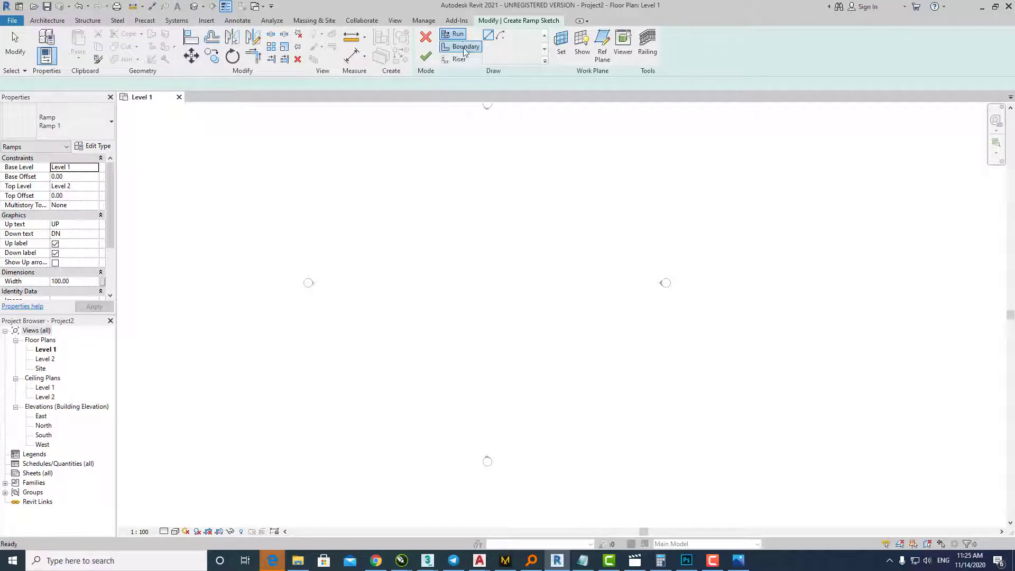
click(466, 50)
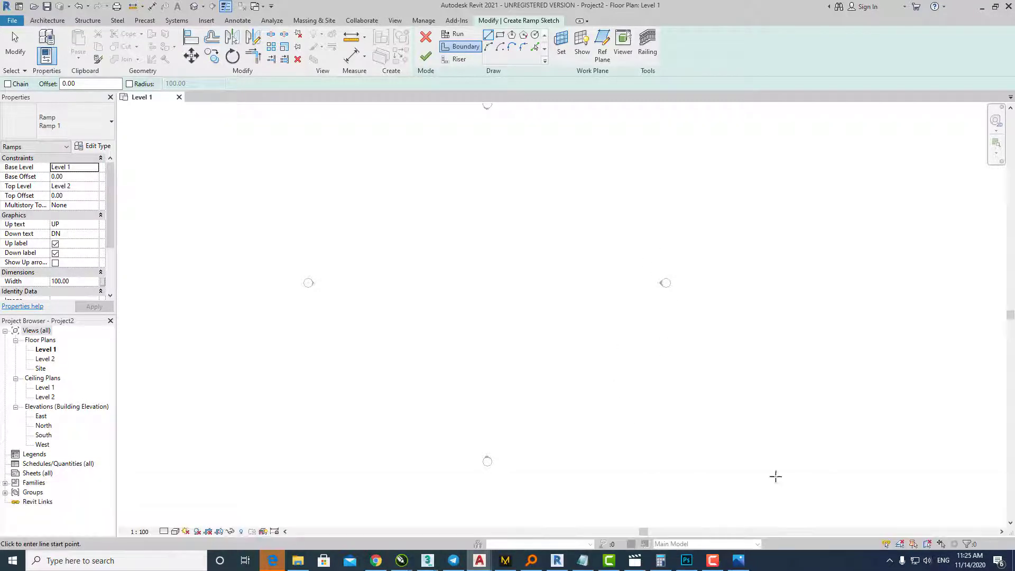
key(alt+Tab)
- Inspect the AutoCAD curved parking ramp (L=21.60m, 15% slope), then return to Revit
scroll(418, 256, down, 1)
scroll(418, 256, up, 1)
scroll(418, 255, up, 3)
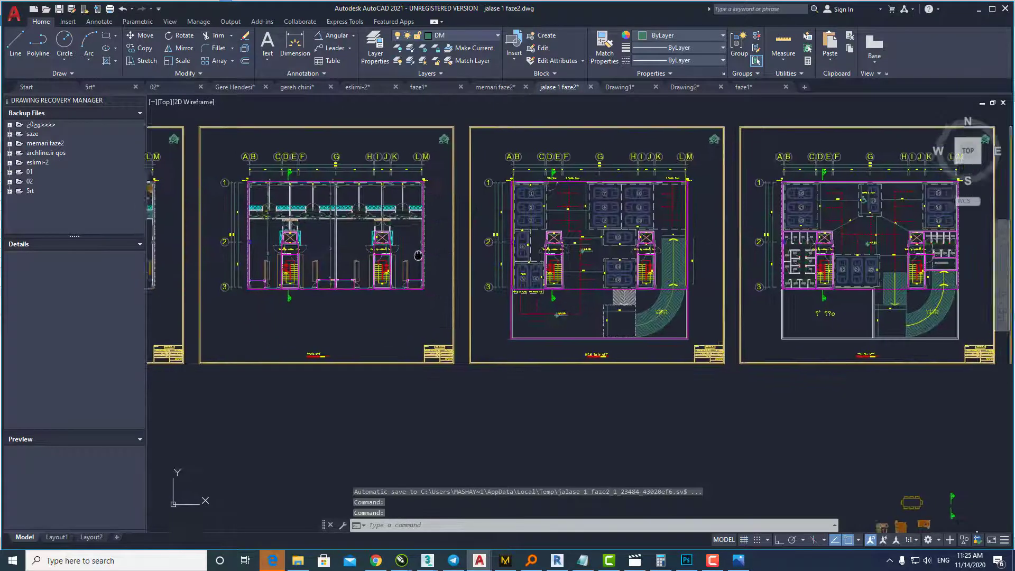
scroll(657, 314, up, 2)
scroll(658, 315, up, 4)
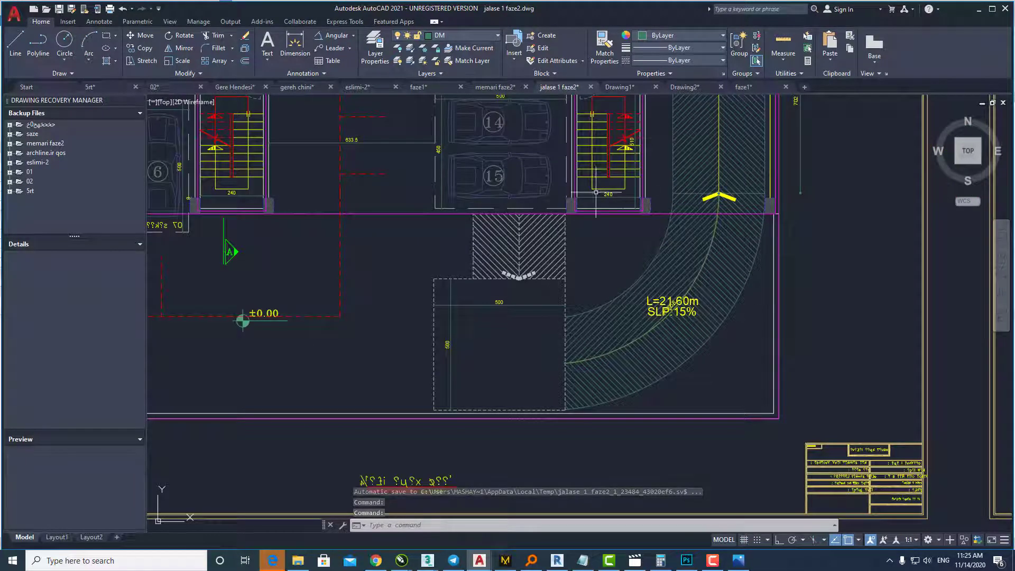
middle_drag(678, 310, 587, 407)
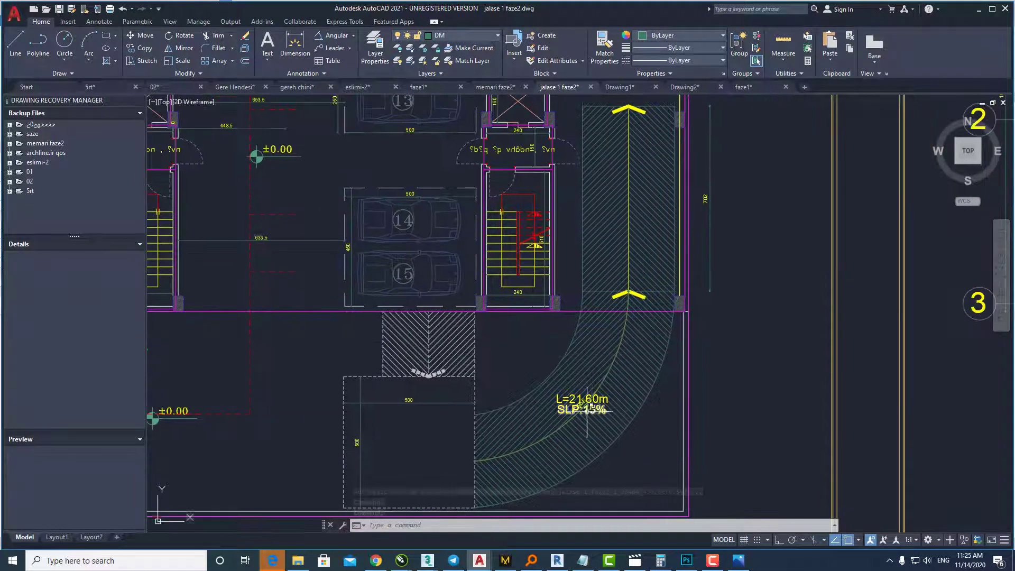
scroll(588, 407, down, 4)
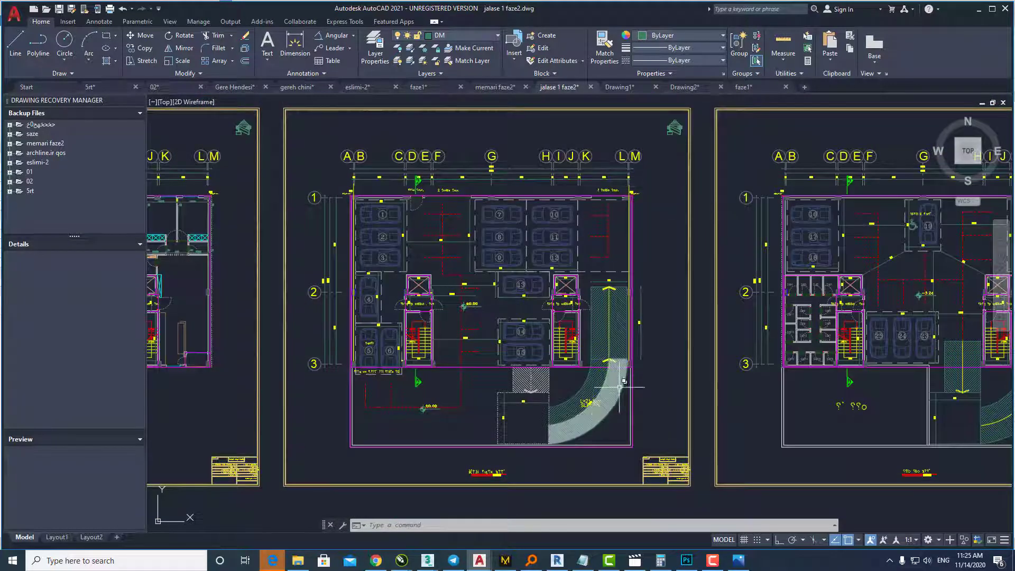
click(561, 560)
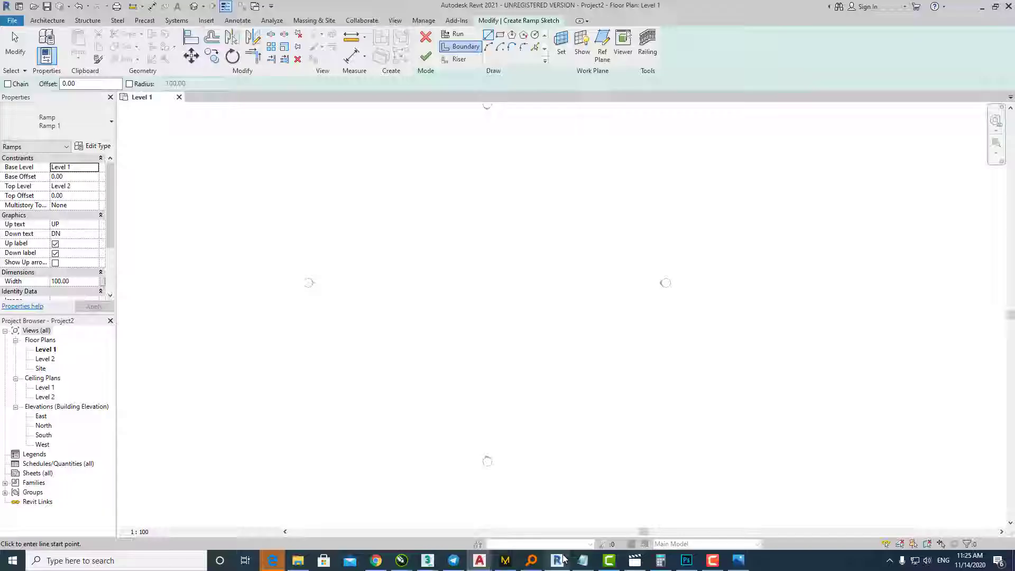
- Open 01.jpg with the quarter-circle ramp's 3.50m/5.00m widths and 6.75m/8.50m radii
click(305, 555)
click(137, 71)
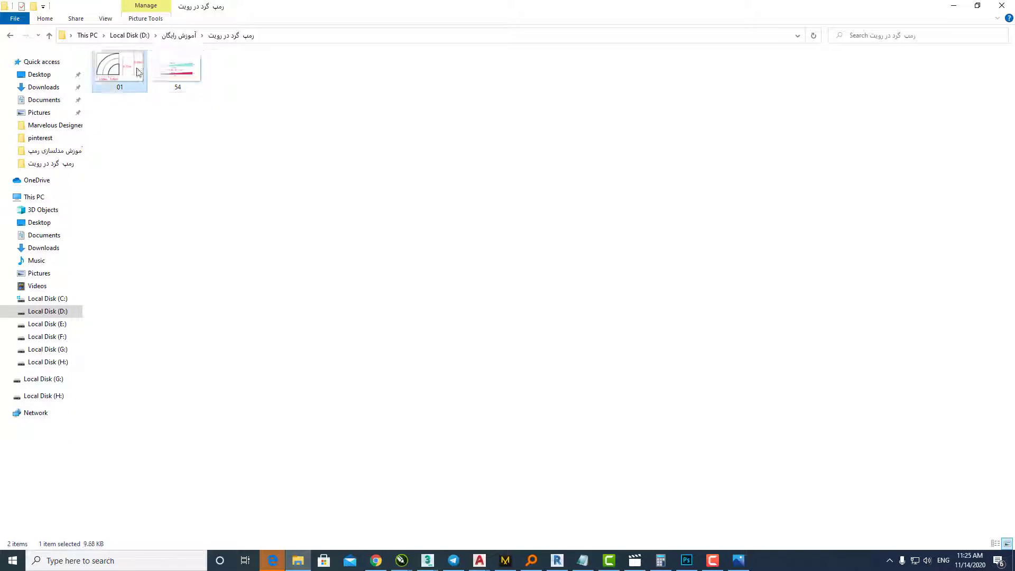
double_click(139, 71)
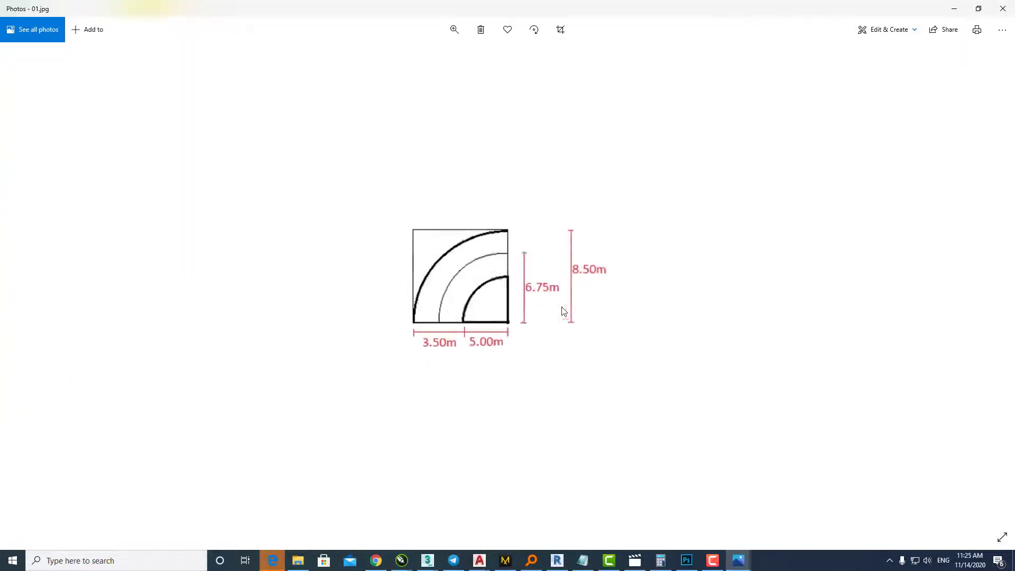
scroll(564, 311, up, 1)
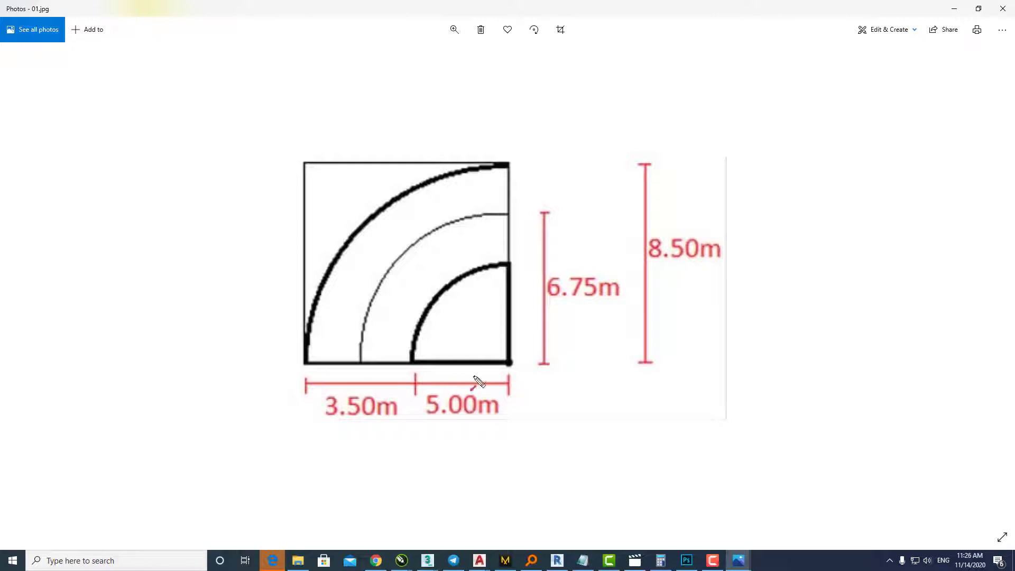
drag(503, 364, 307, 365)
key(Escape)
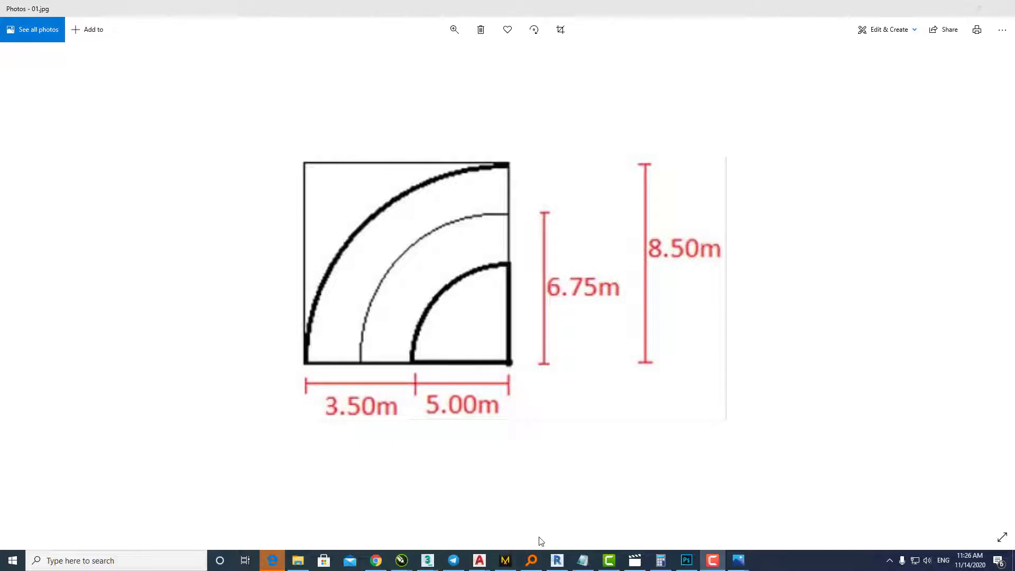
- Draw a radius-500 boundary circle on Level 1 in the Revit ramp sketch
click(561, 558)
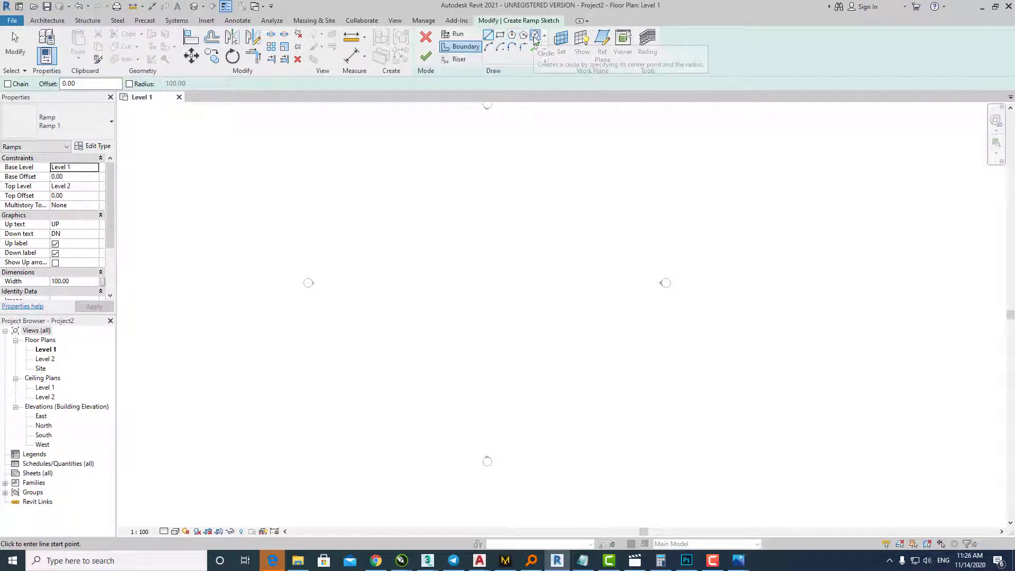
click(535, 36)
click(493, 296)
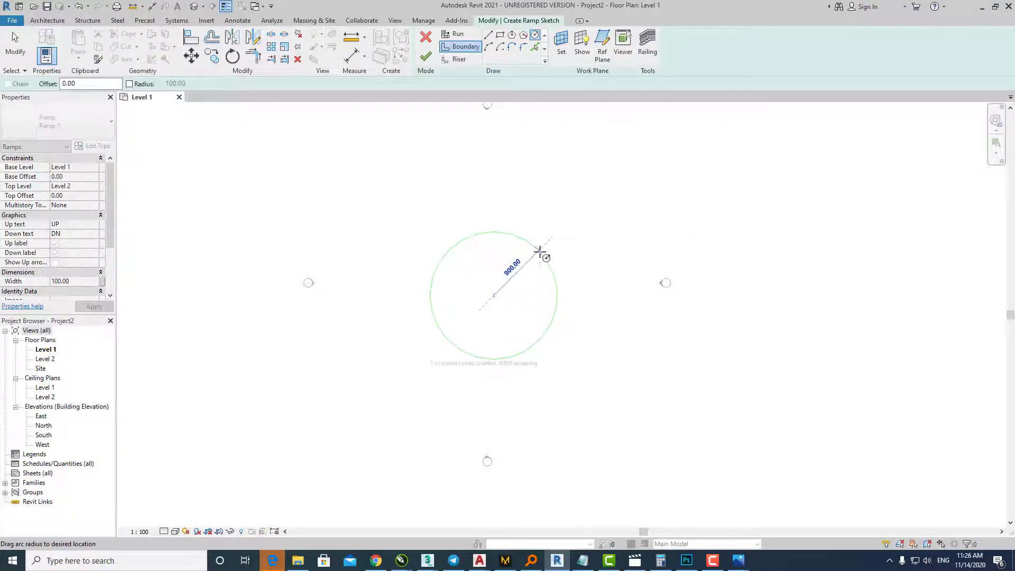
text(500)
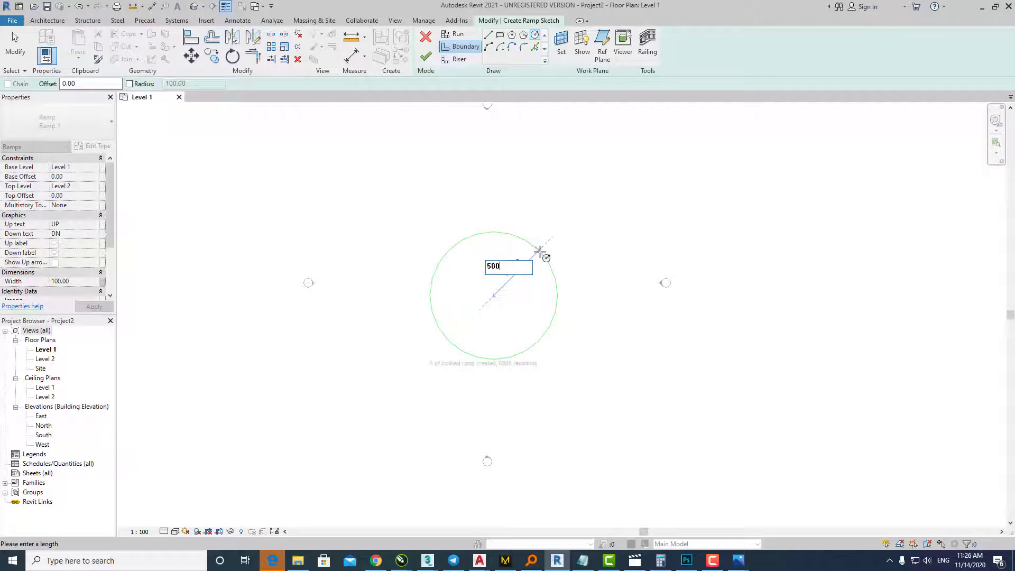
key(Return)
scroll(500, 292, up, 2)
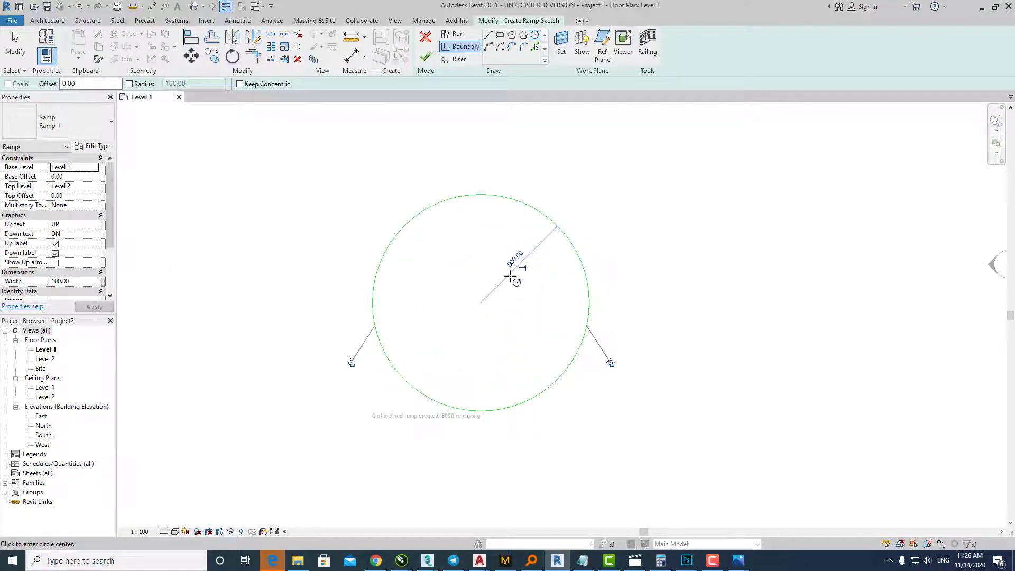
- Offset the circle's upper arc outward twice by 175, creating two concentric arcs
click(213, 42)
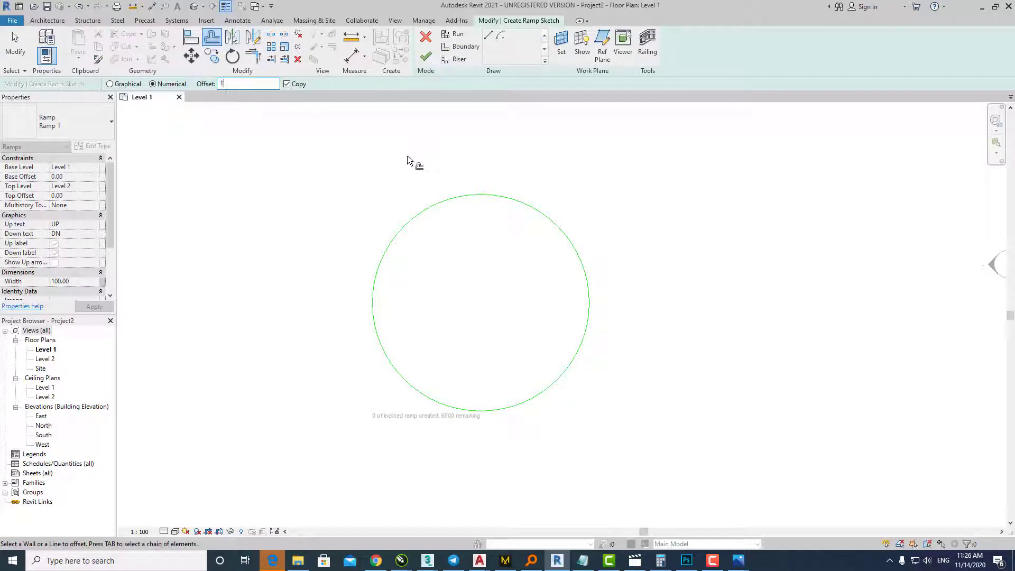
text(75)
text(17)
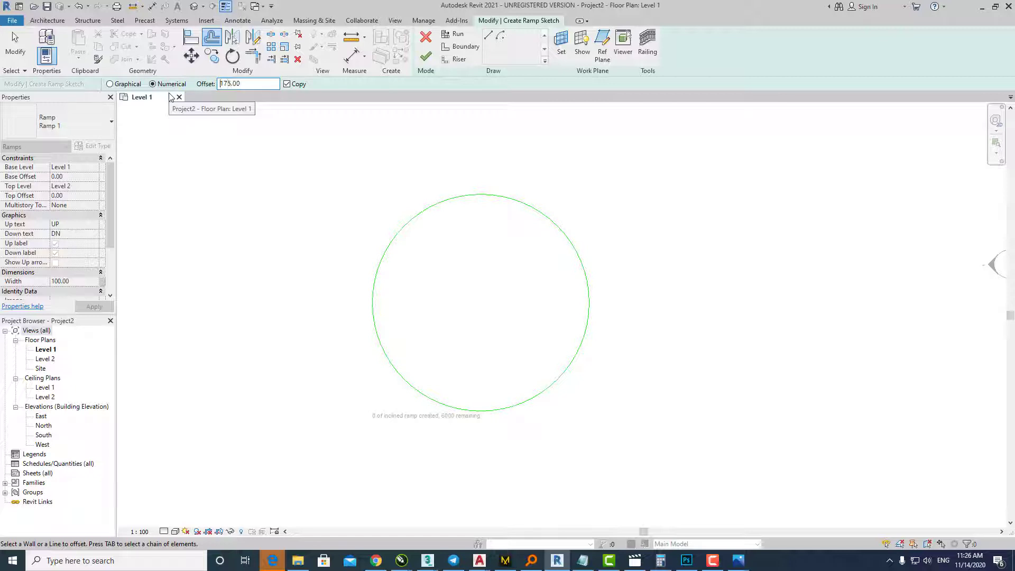
click(412, 218)
click(389, 194)
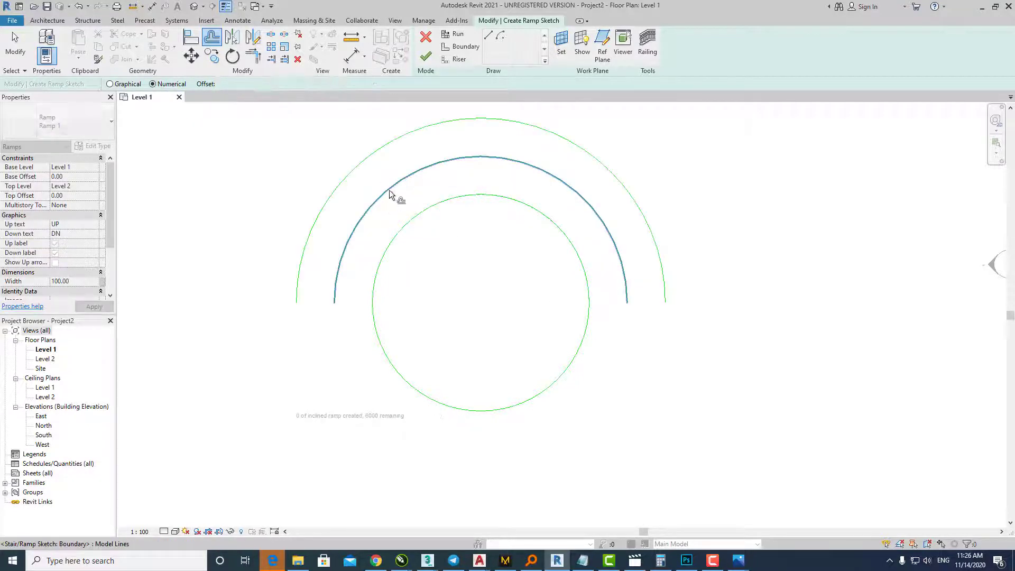
key(Escape)
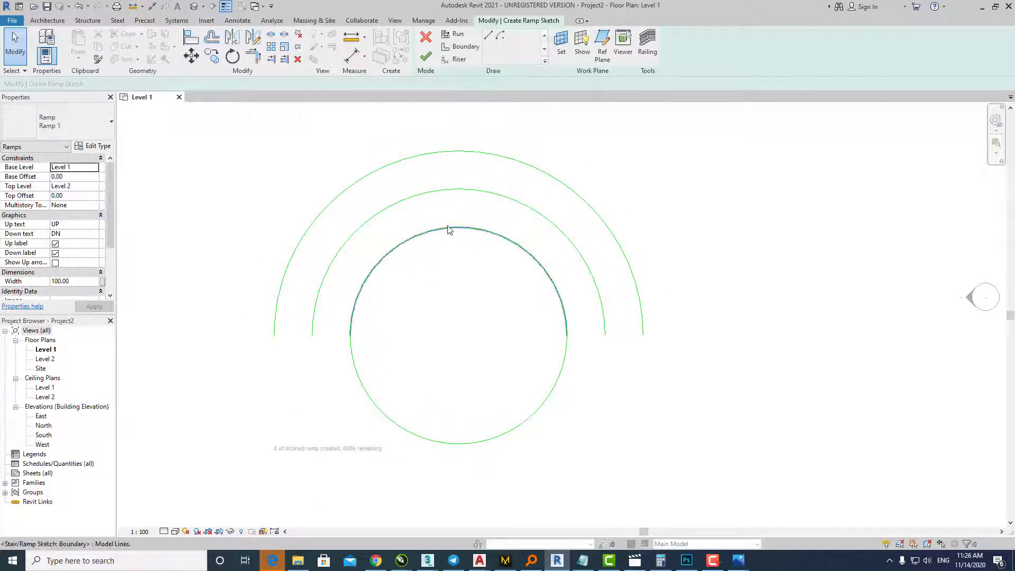
- Draw a riser line from the inner circle's top to the outer arc's top
click(458, 60)
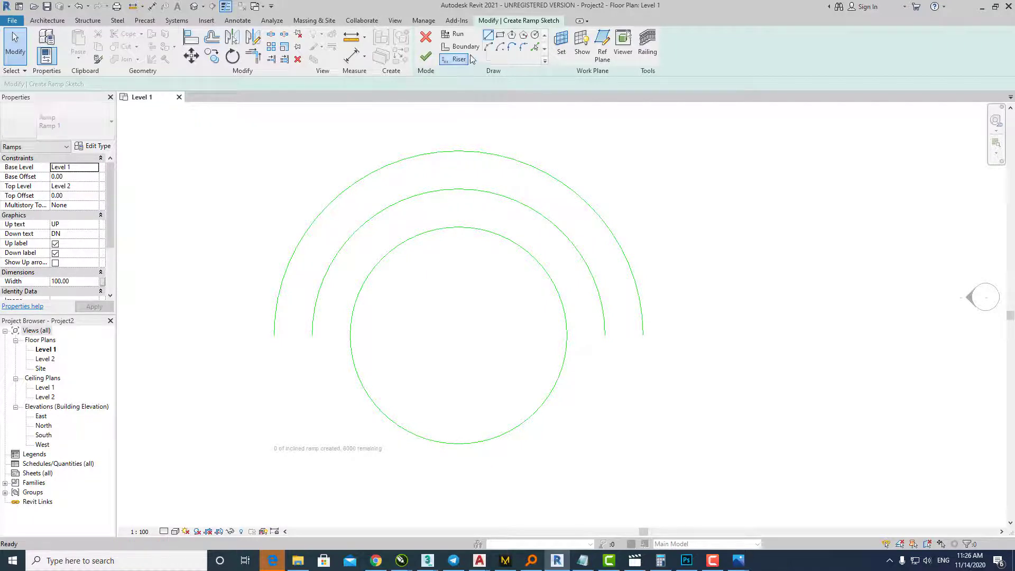
click(461, 227)
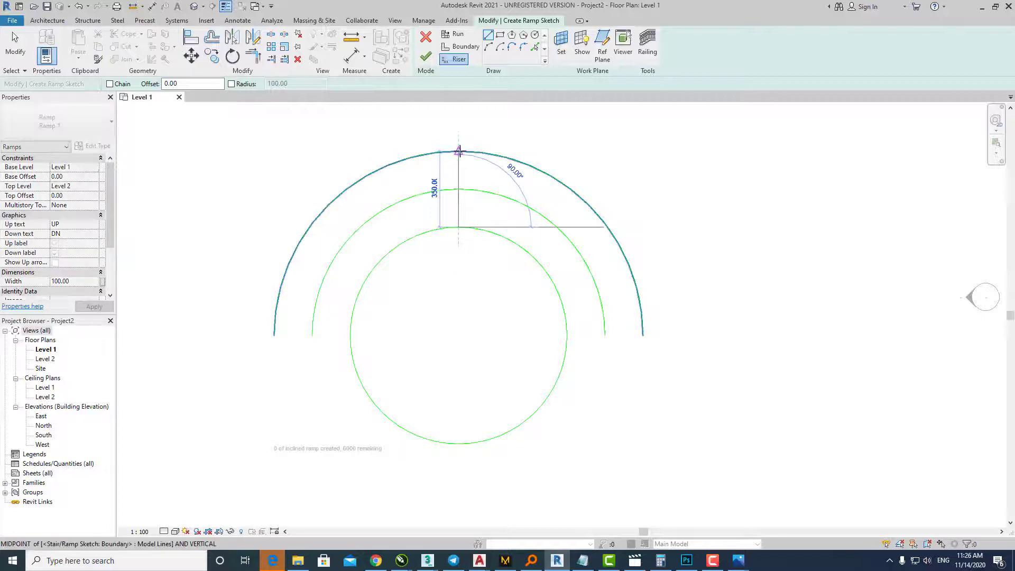
click(459, 152)
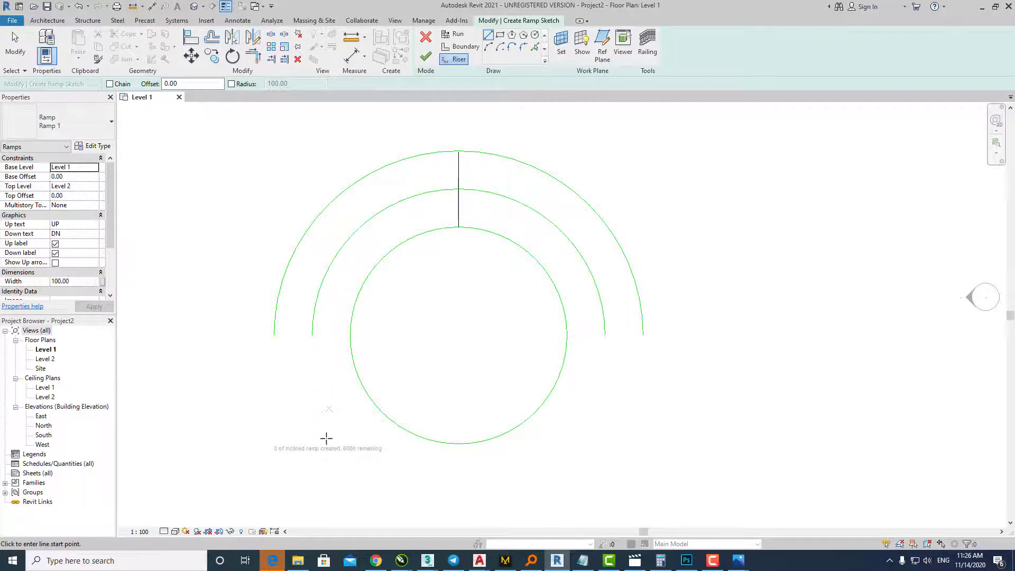
- Trim the outer arc and inner circle to corners and add a left-end riser between them
click(255, 56)
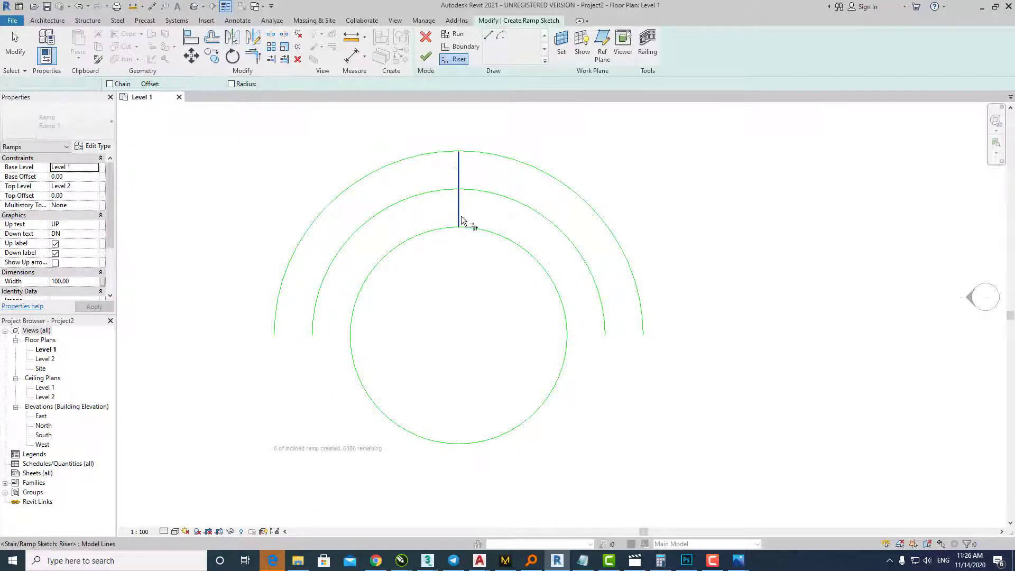
click(455, 155)
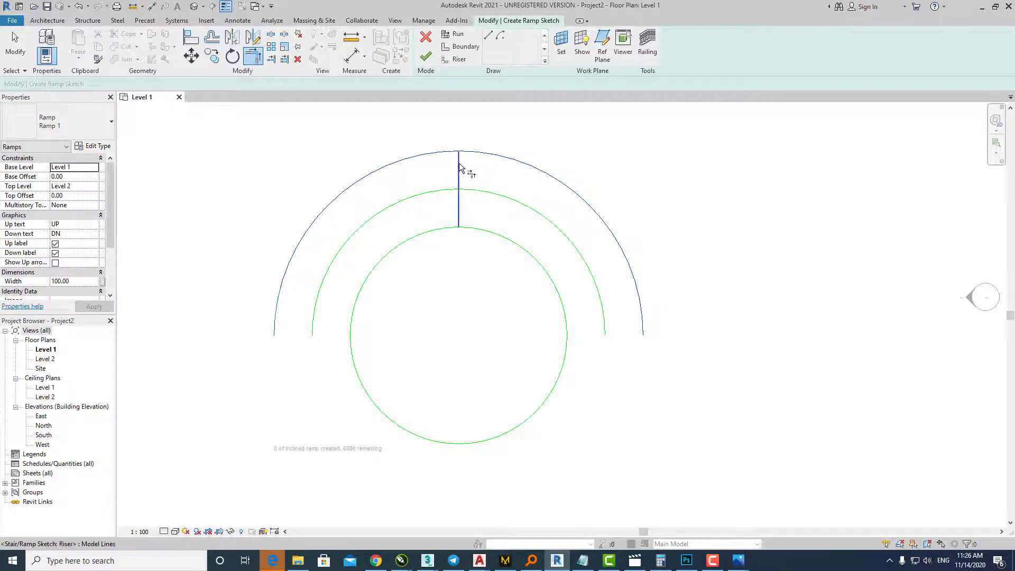
click(459, 224)
click(352, 353)
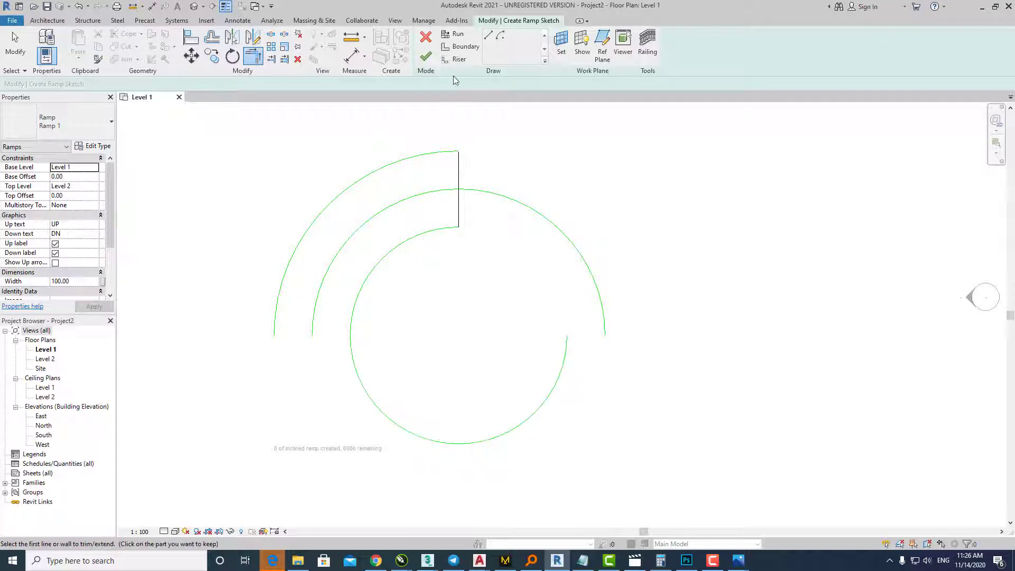
click(457, 59)
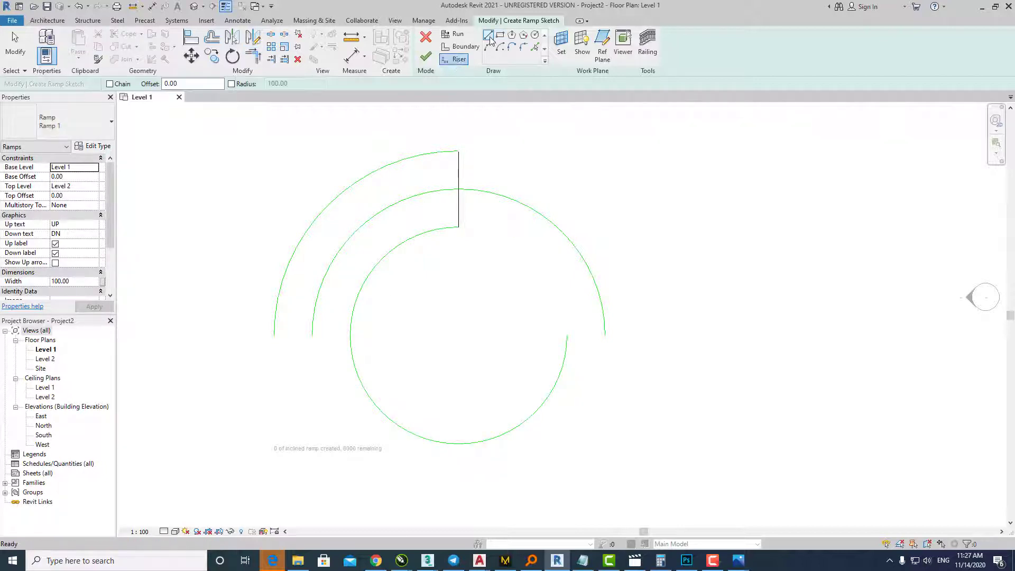
click(275, 335)
click(351, 335)
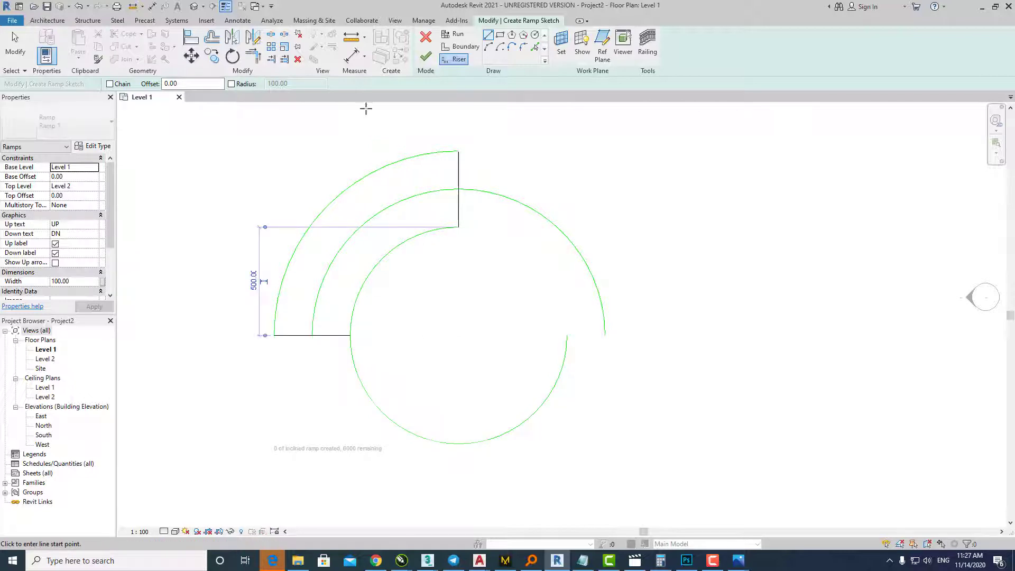
- Trim the middle arc, delete the circle's lower half, and extend the top riser to the outer arc
click(254, 56)
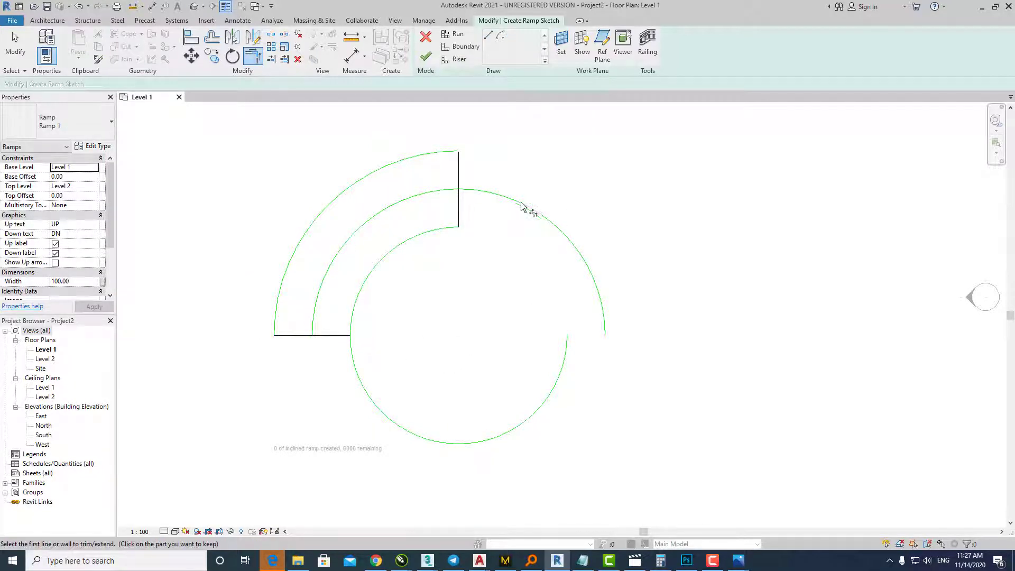
click(450, 190)
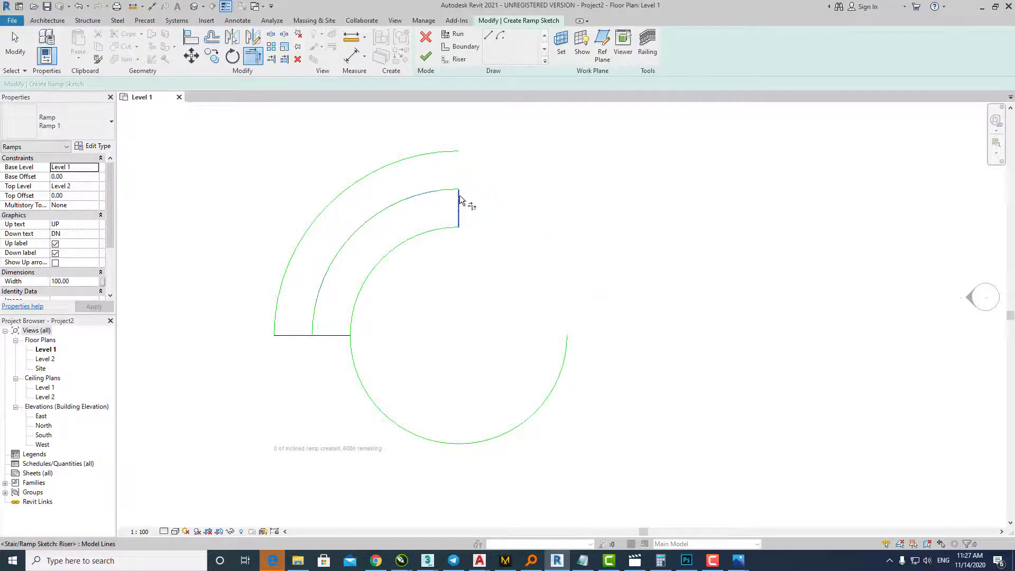
click(460, 200)
key(Escape)
drag(452, 431, 416, 467)
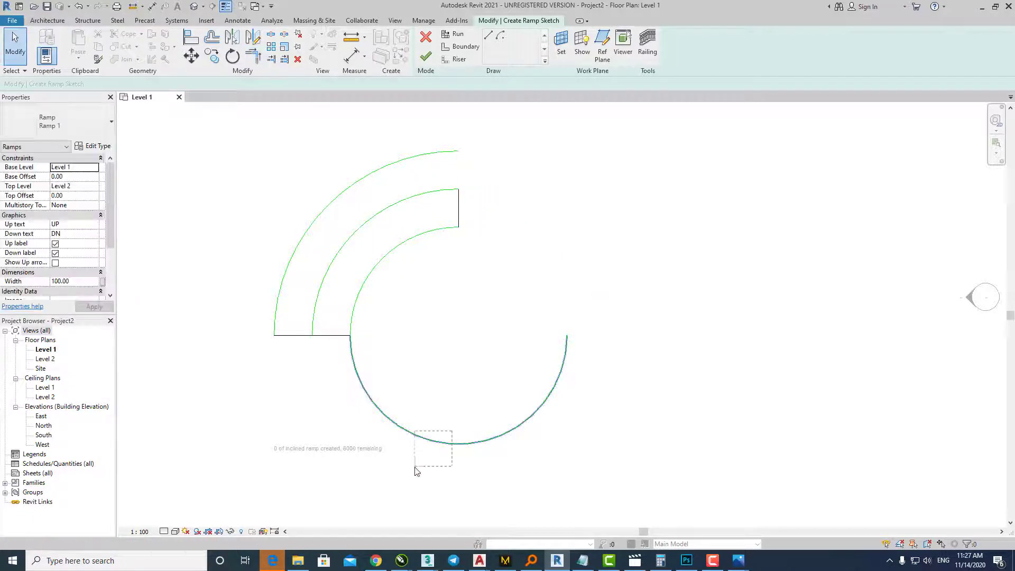
key(Delete)
click(459, 219)
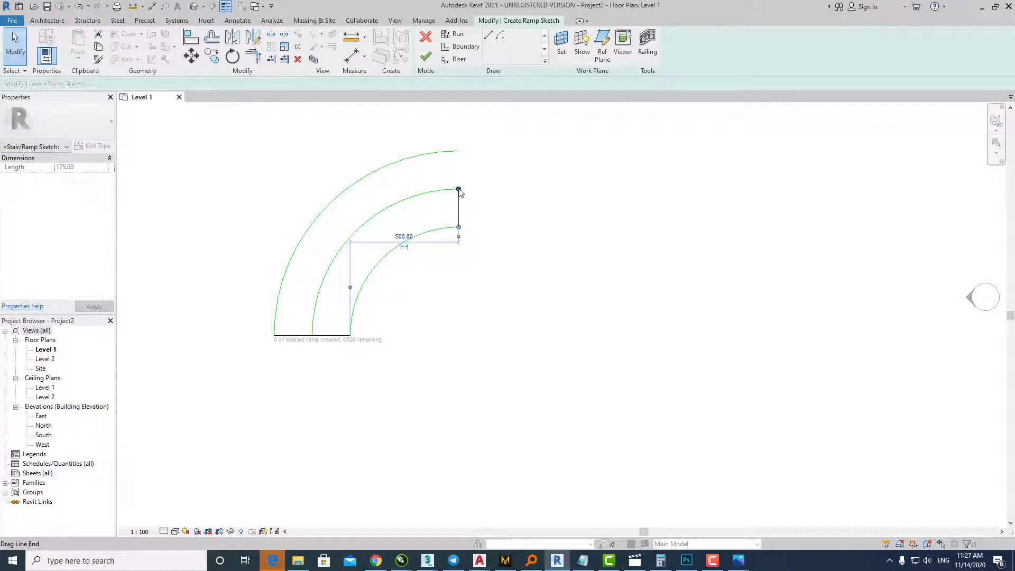
drag(458, 189, 458, 152)
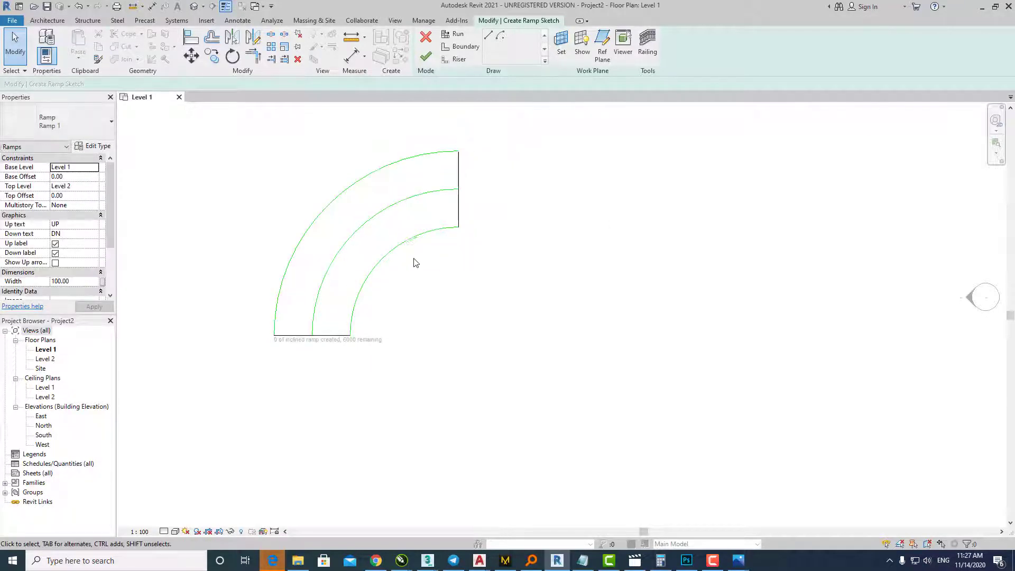
middle_drag(416, 263, 418, 277)
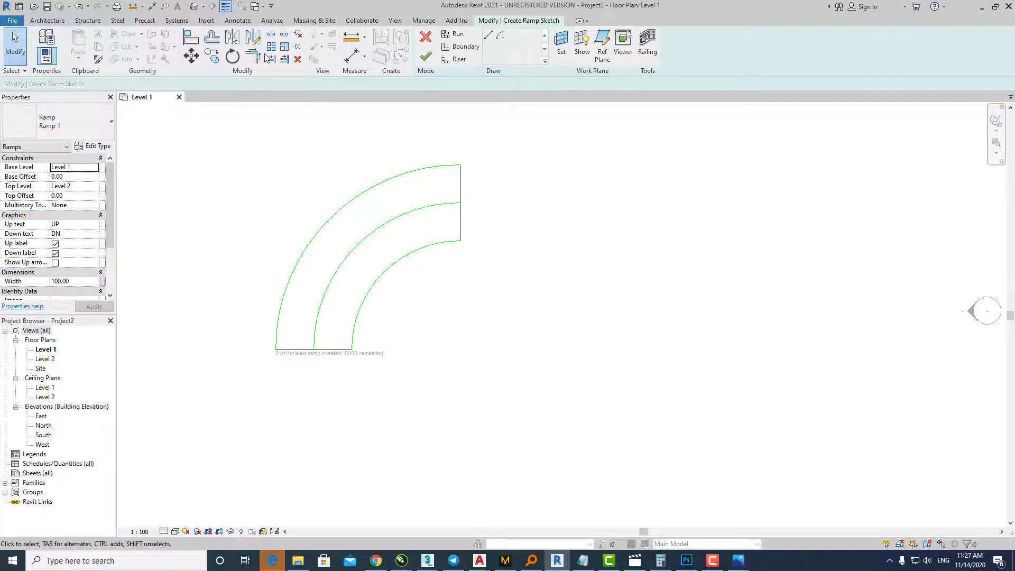
- Place a 1060 arc-length dimension along the ramp sketch's centre arc between both end risers
click(239, 21)
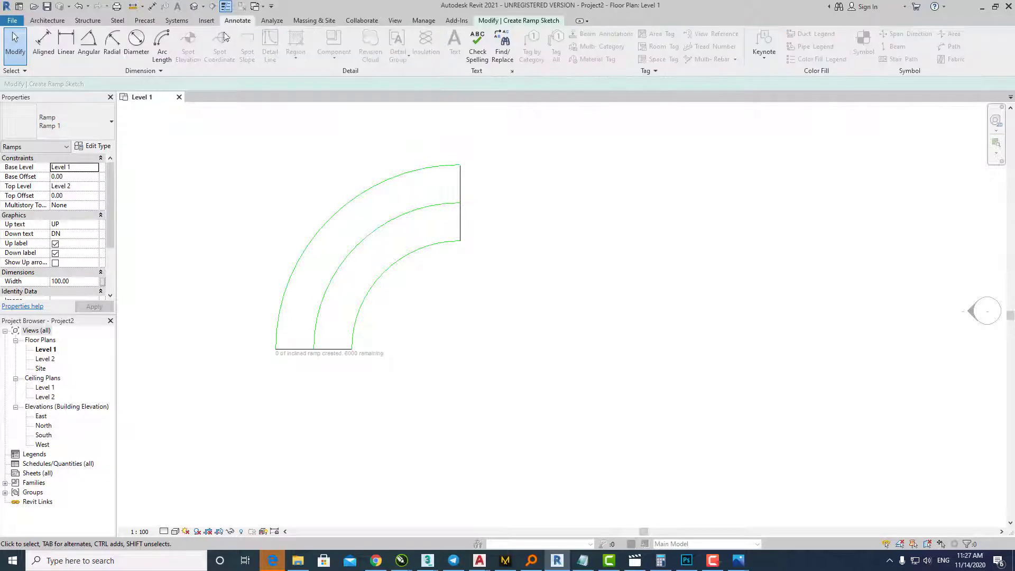
click(162, 45)
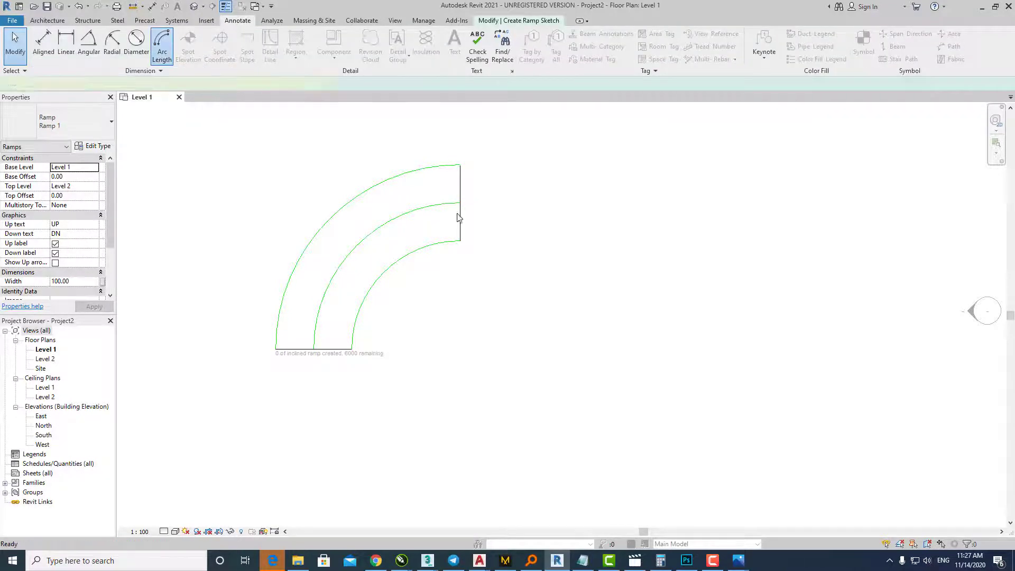
click(420, 207)
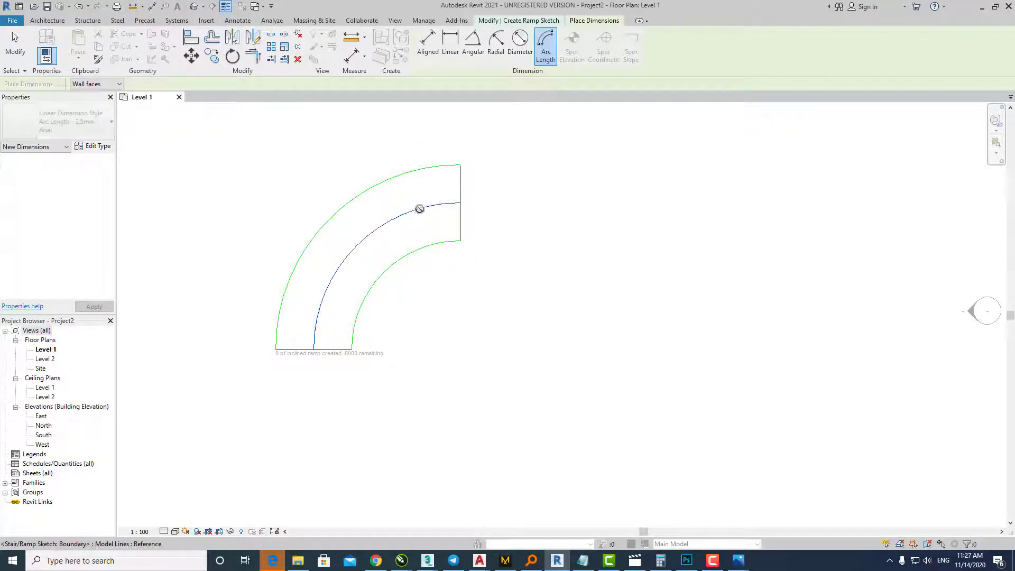
click(459, 191)
click(319, 349)
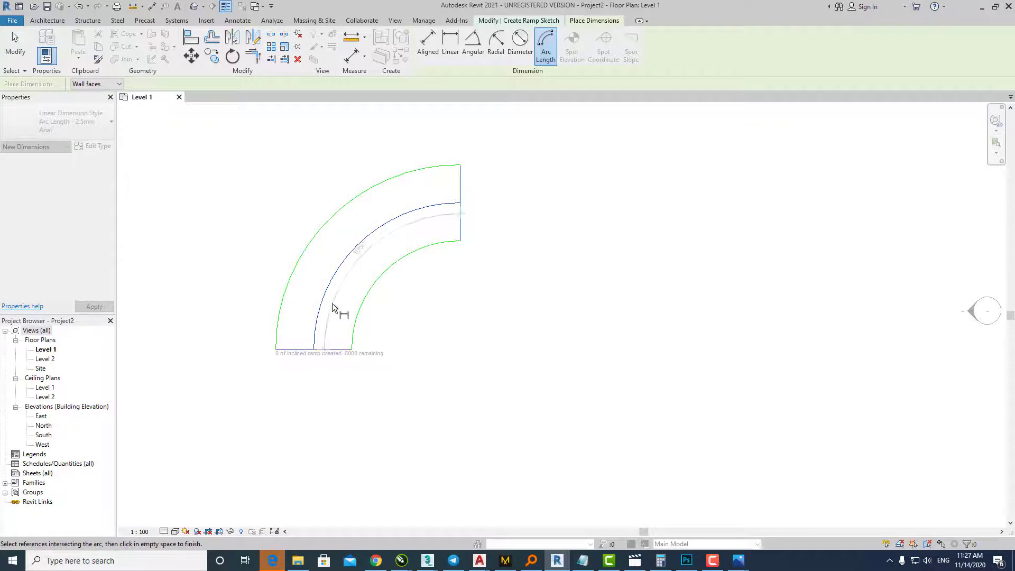
click(352, 265)
- Finish placing the arc dimension and bring Calculator, showing 18.67, back to the front
scroll(355, 252, up, 3)
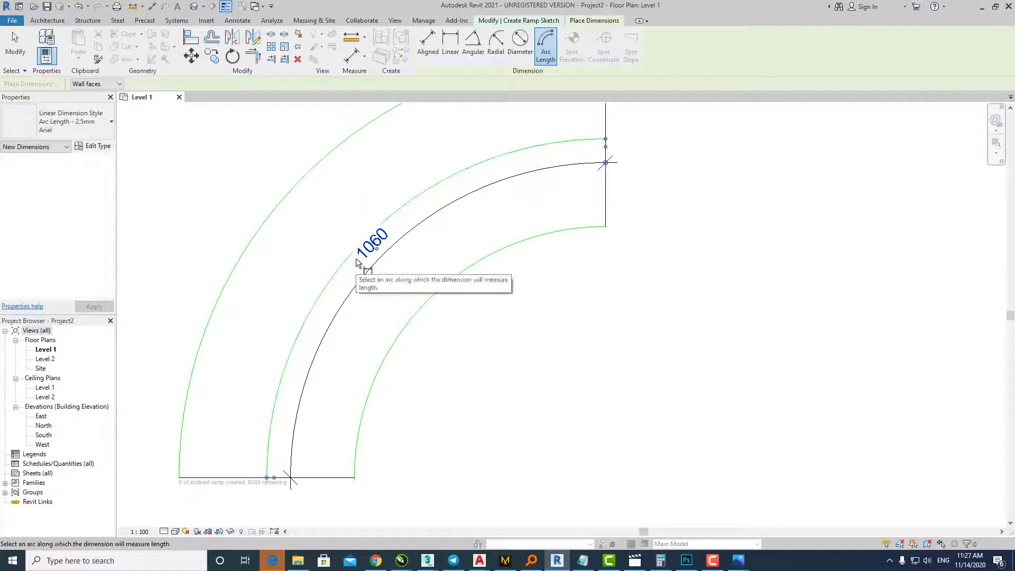
scroll(357, 263, down, 3)
scroll(359, 259, down, 1)
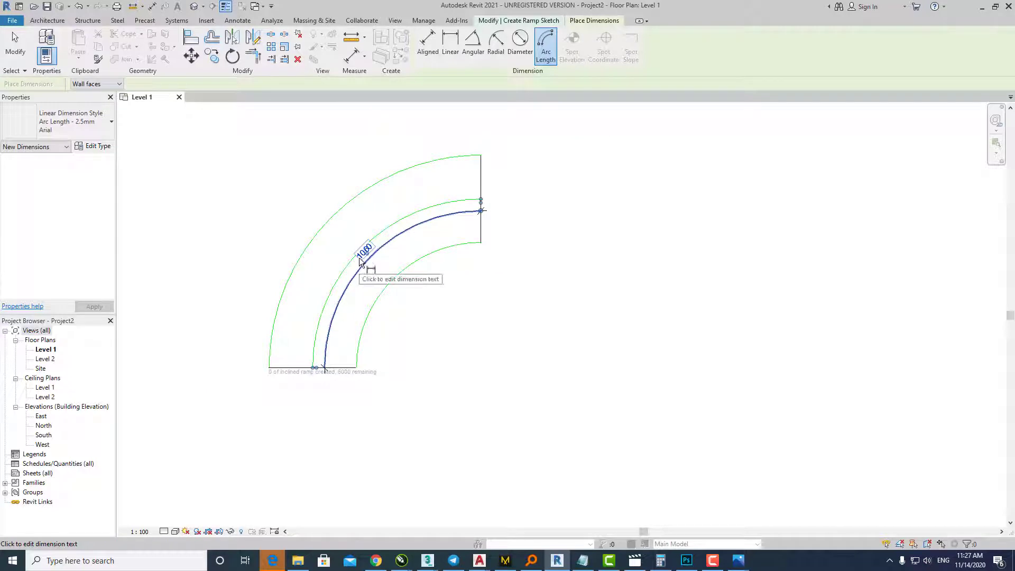
scroll(359, 260, down, 1)
click(535, 333)
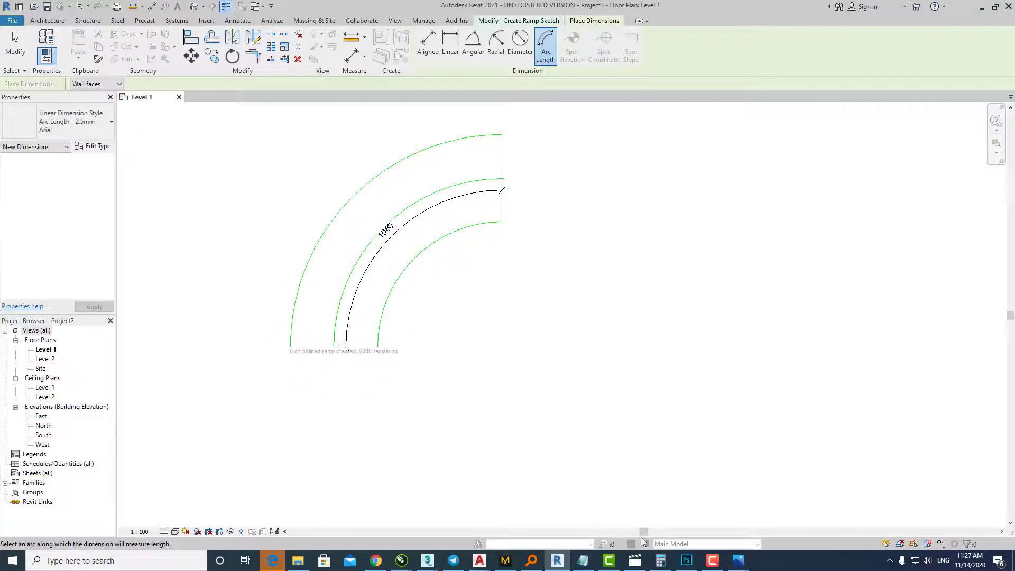
click(661, 565)
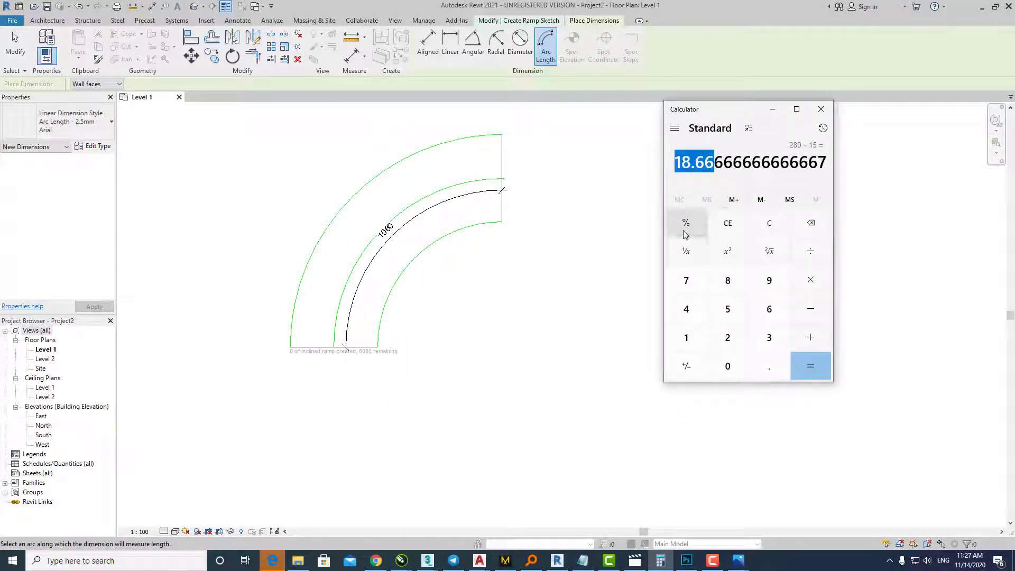
- Clear Calculator, subtract 1060 from 1867 to get 807, select the result, then close Calculator
click(770, 227)
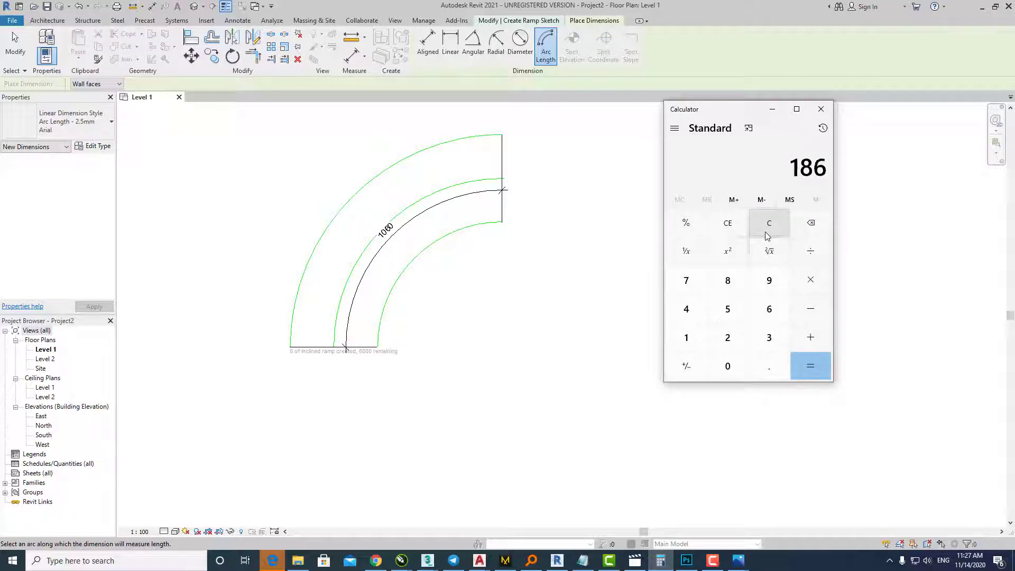
key(minus)
text(10)
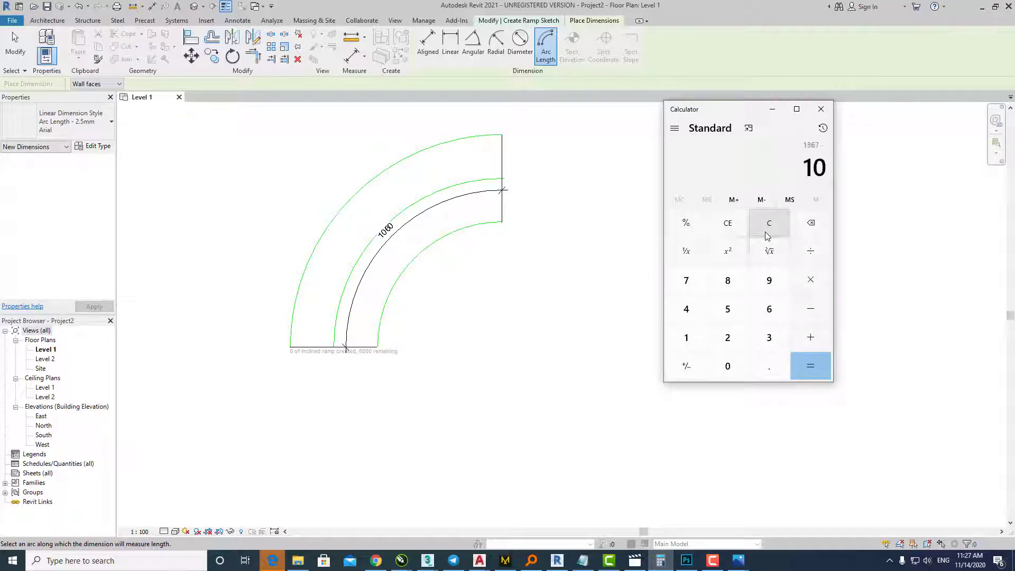
text(60)
key(Return)
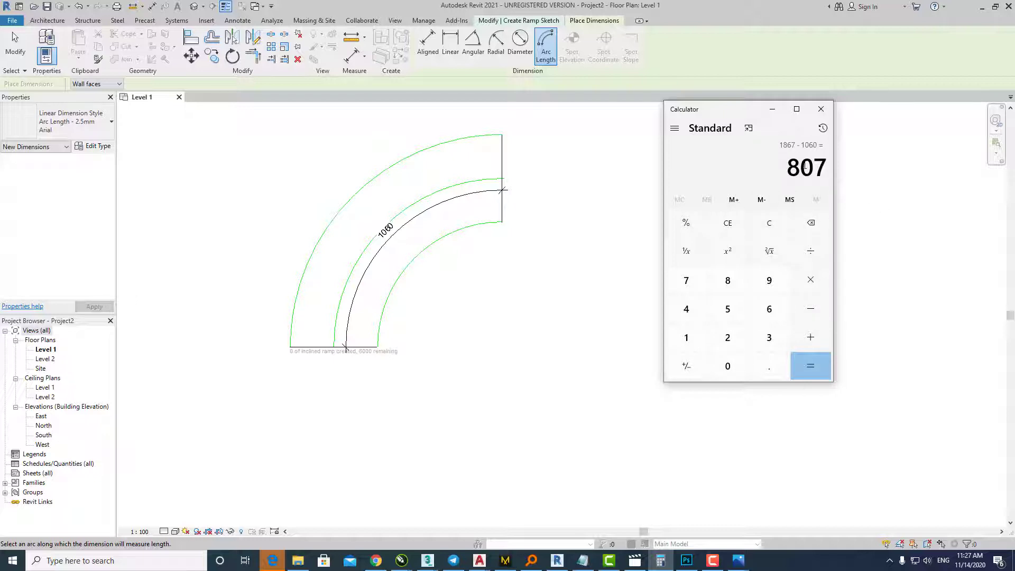
double_click(804, 167)
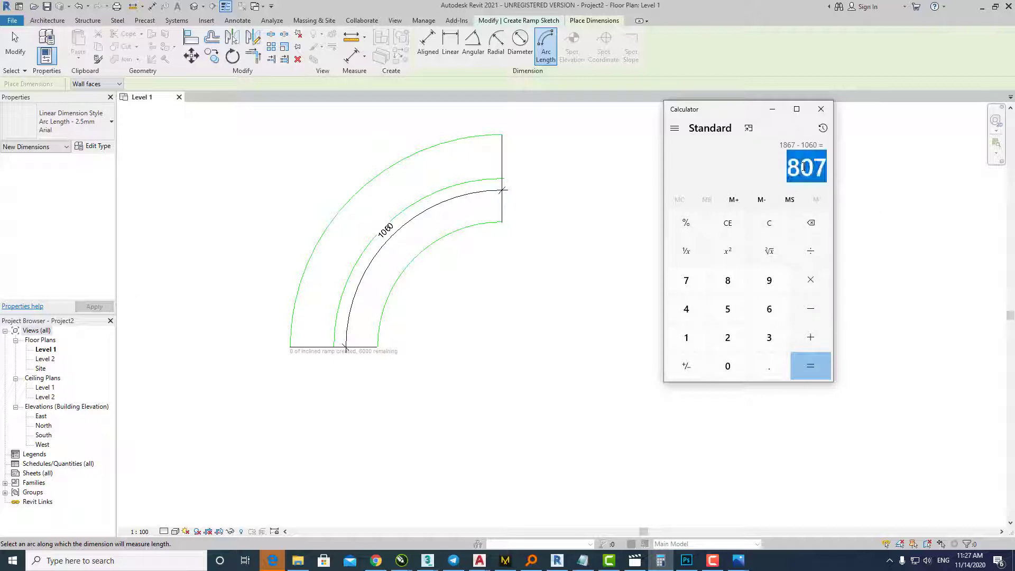
click(822, 109)
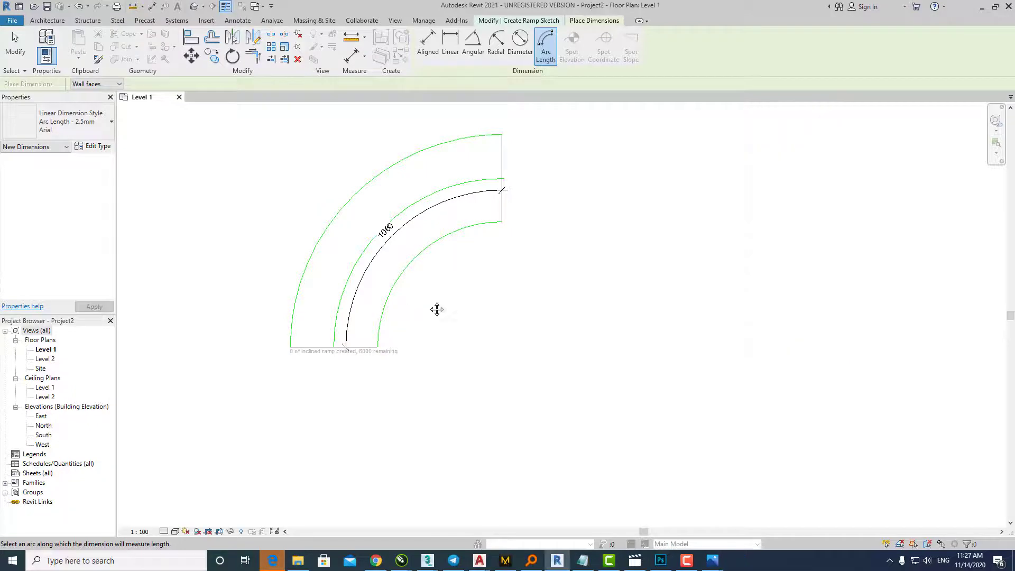
middle_drag(351, 325, 416, 299)
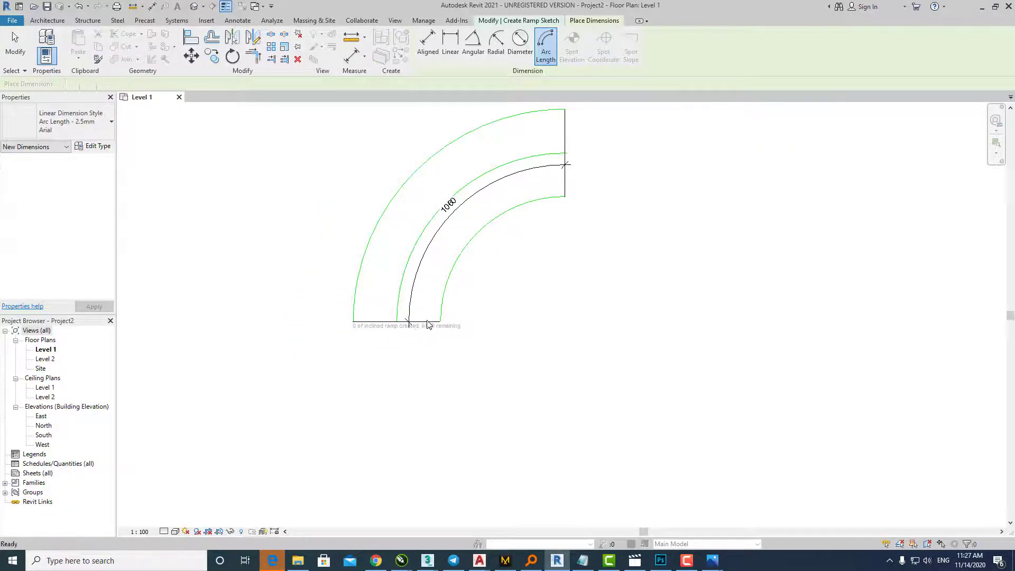
- Delete the sketch's bottom riser, centre arc and arc-length dimension
key(Escape)
click(402, 321)
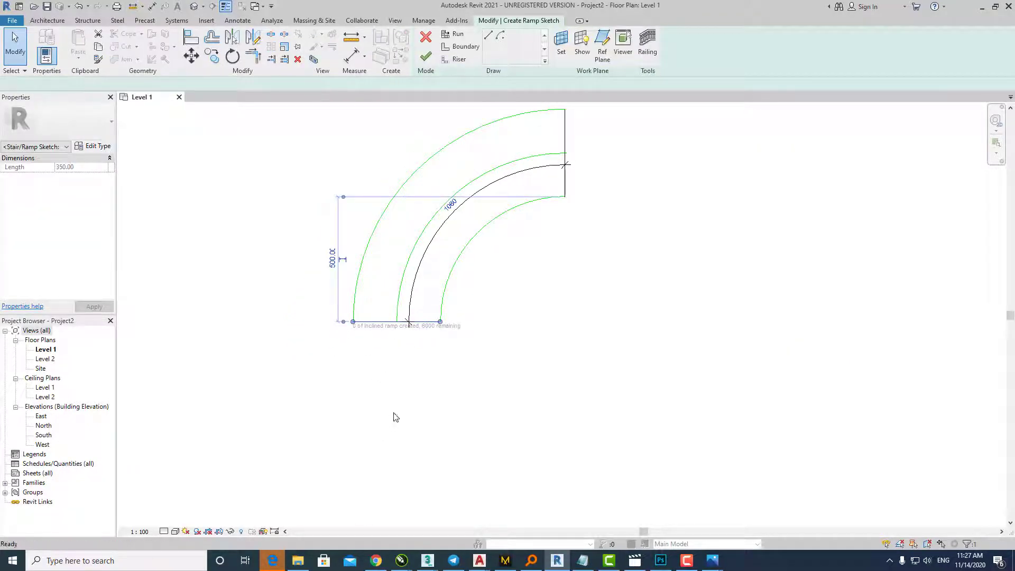
key(Delete)
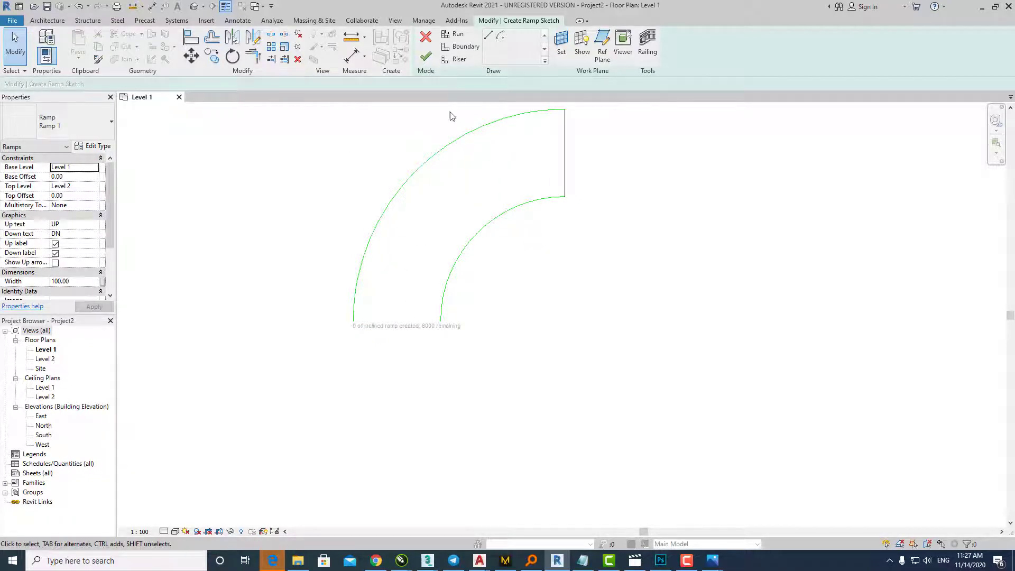
- Draw straight 807-long boundary lines down from the outer and inner arcs' lower ends
click(460, 49)
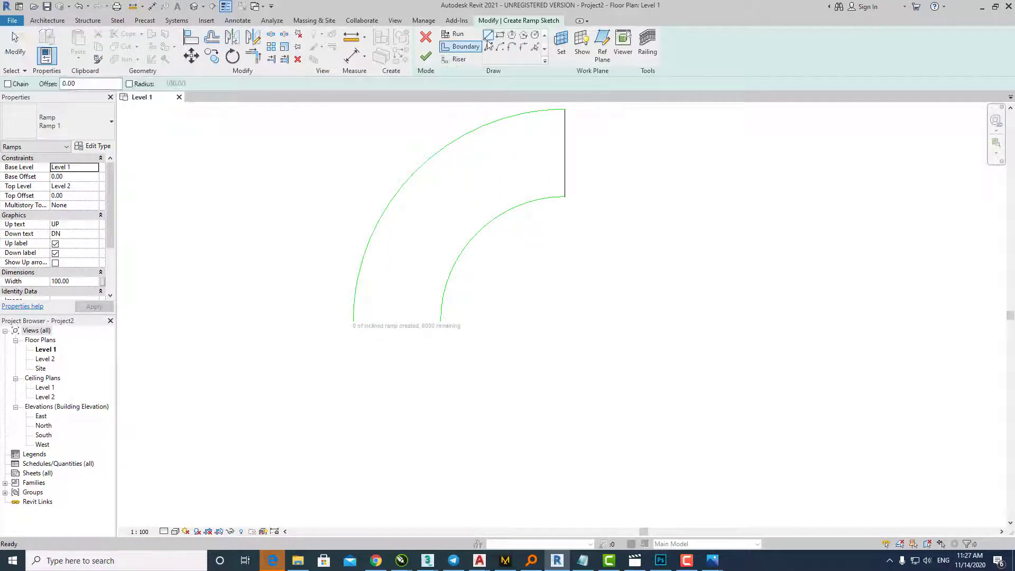
click(354, 321)
text(80)
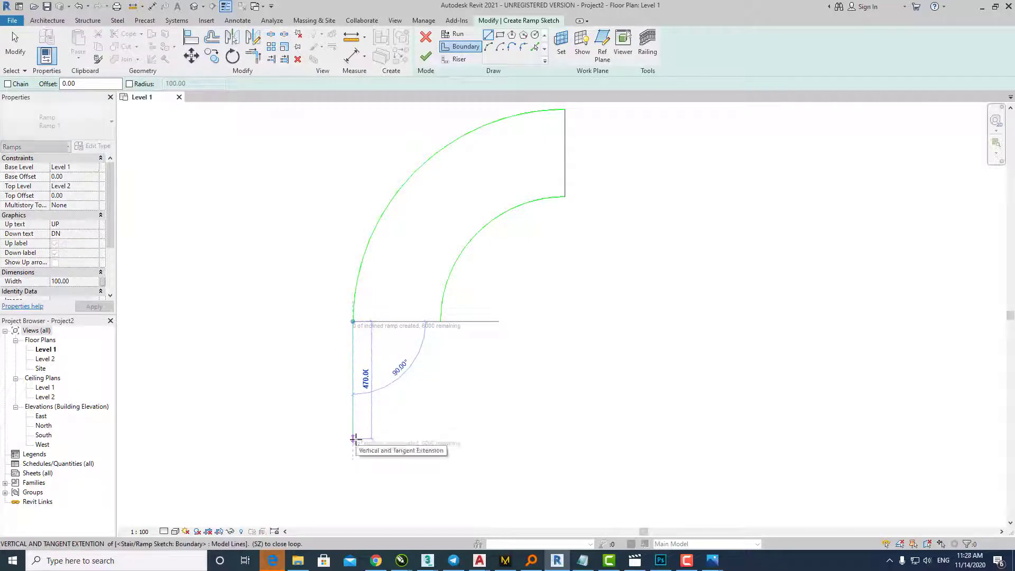
key(Return)
scroll(411, 307, down, 2)
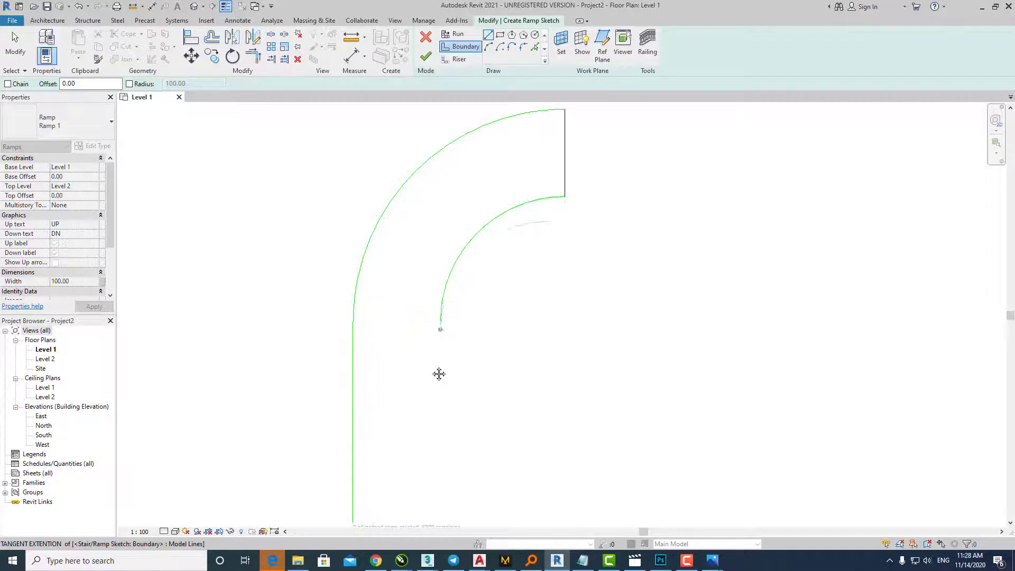
click(426, 276)
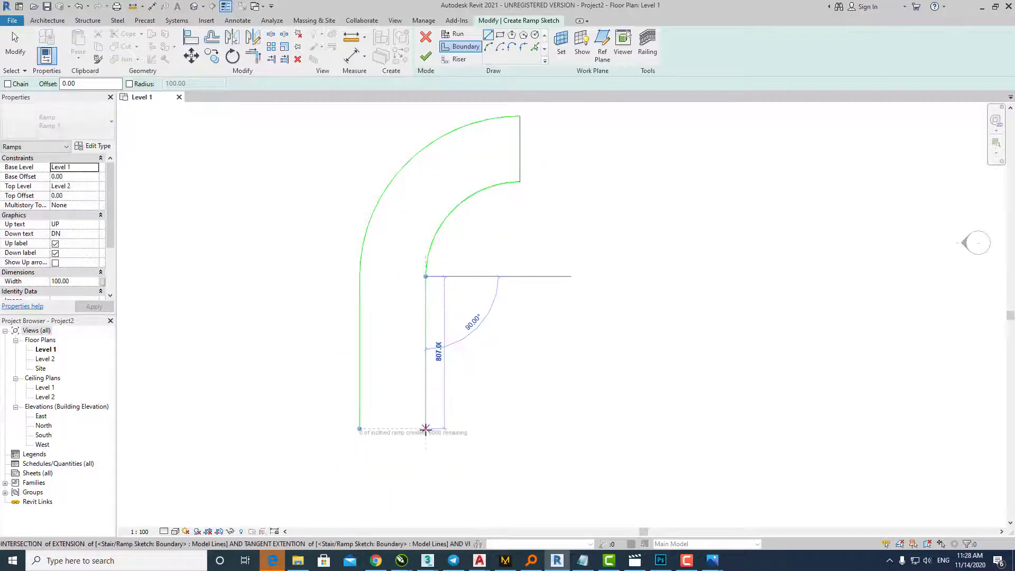
text(80)
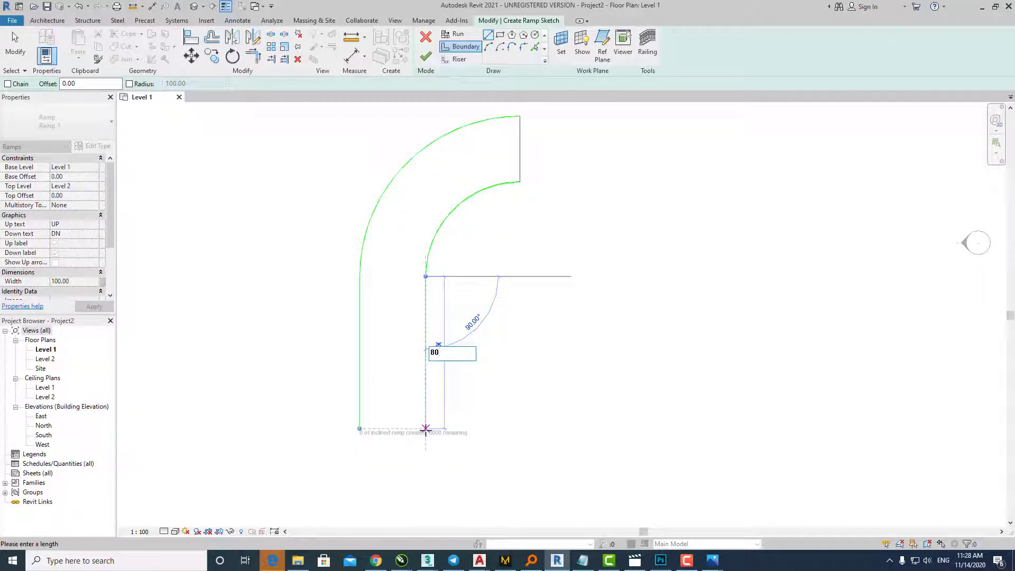
key(Return)
key(Escape)
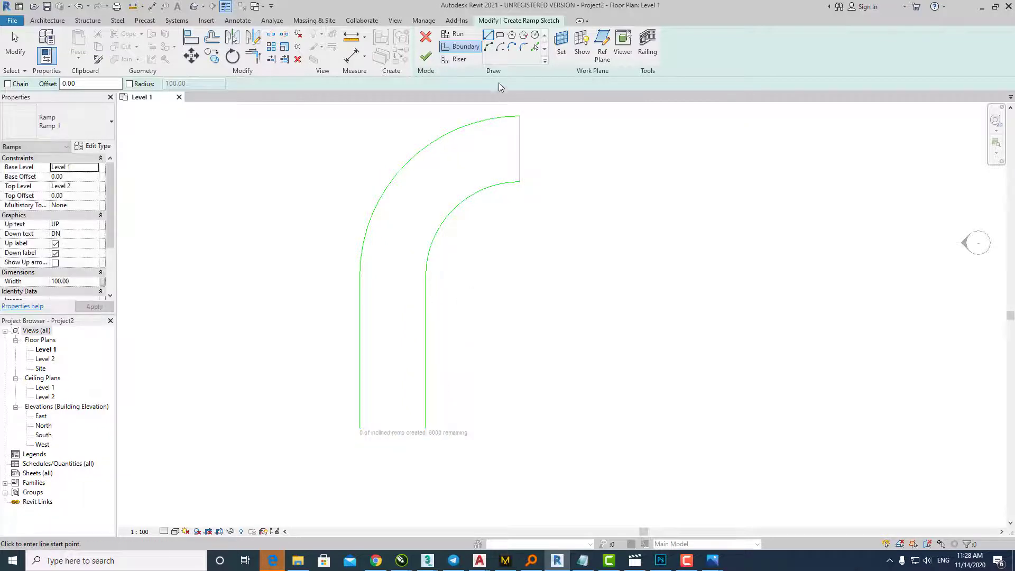
- Draw a riser line across the bottom joining the two boundary ends
click(458, 59)
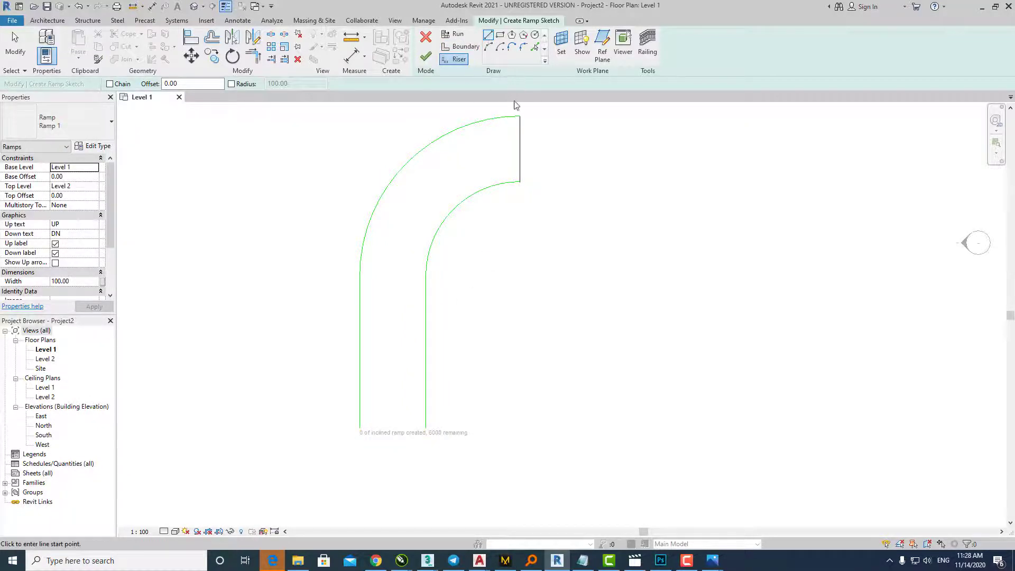
click(426, 428)
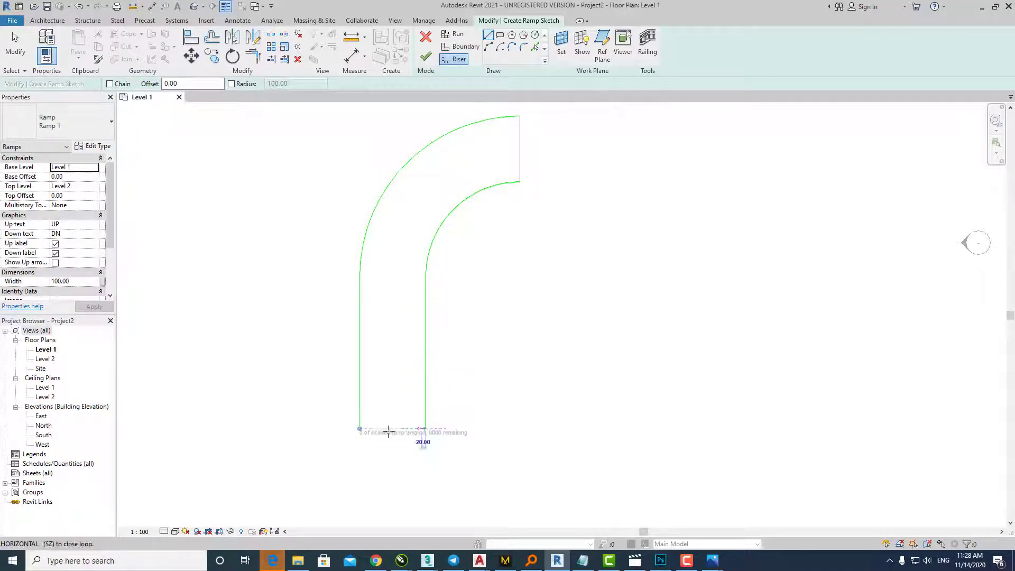
click(359, 428)
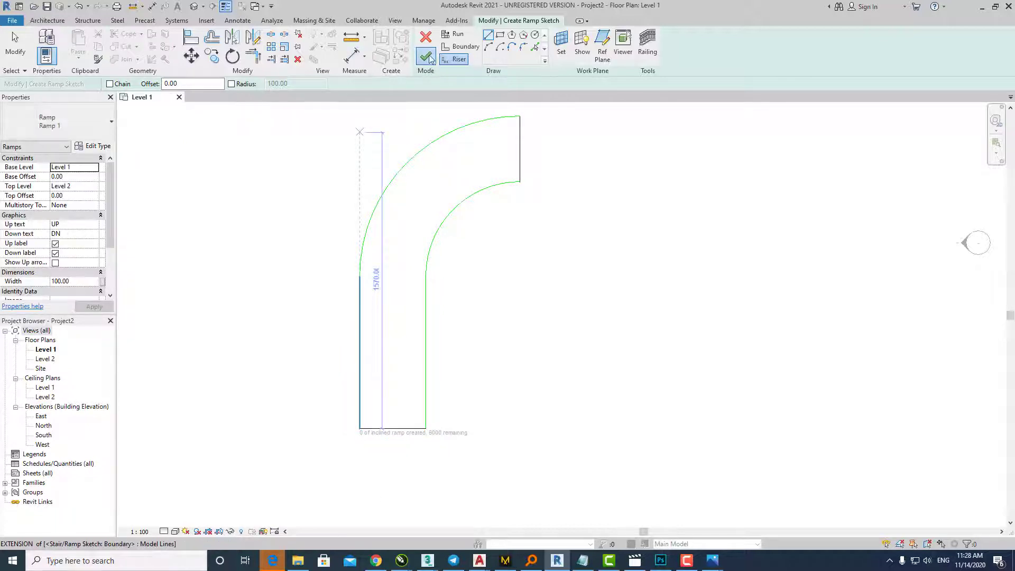
- Finish the sketch to create the ramp and open the East elevation
key(Escape)
key(Return)
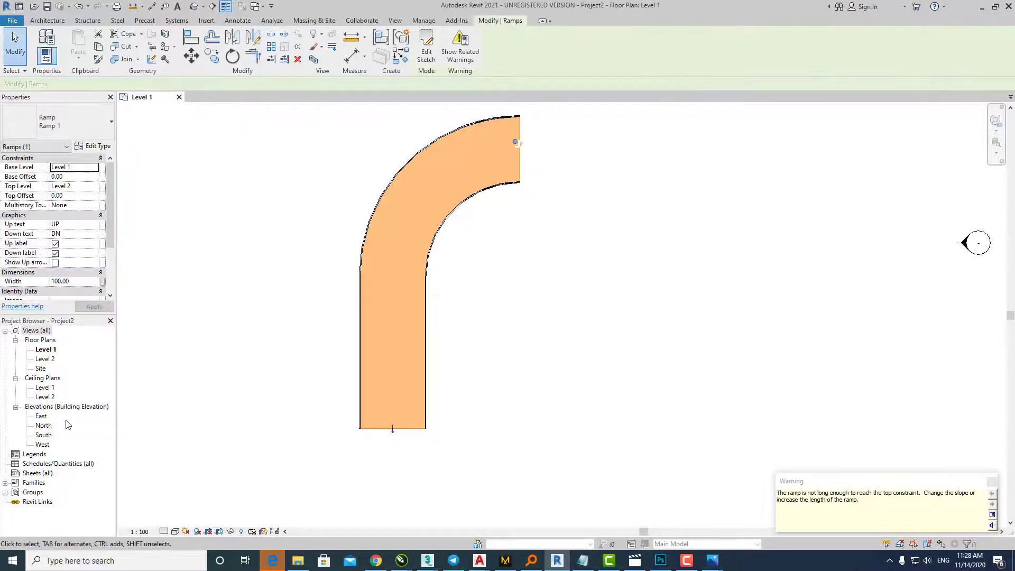
double_click(41, 416)
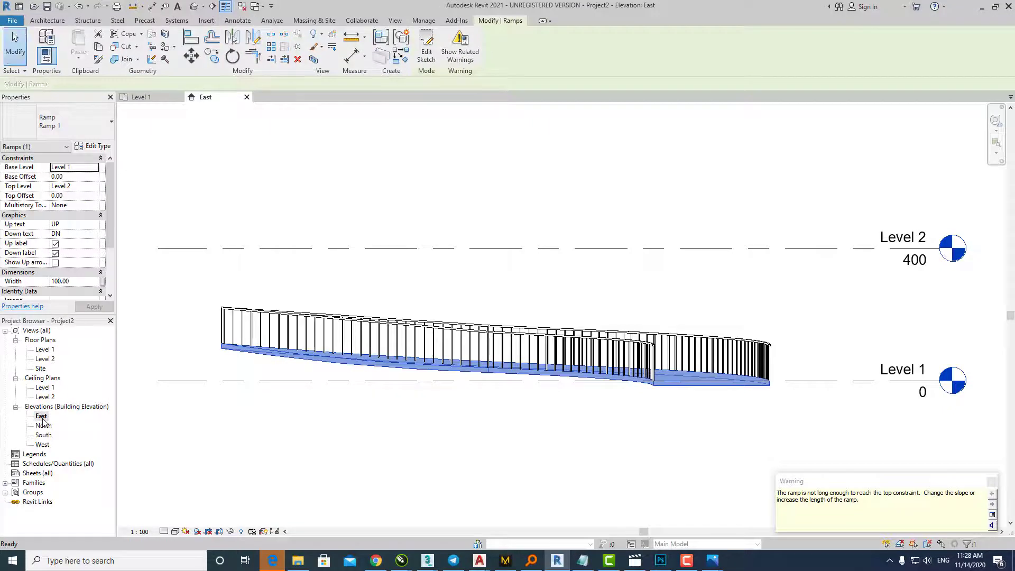
middle_drag(305, 256, 385, 245)
- Lower Level 2 from 400 to 280 and switch to the default 3D view
click(386, 236)
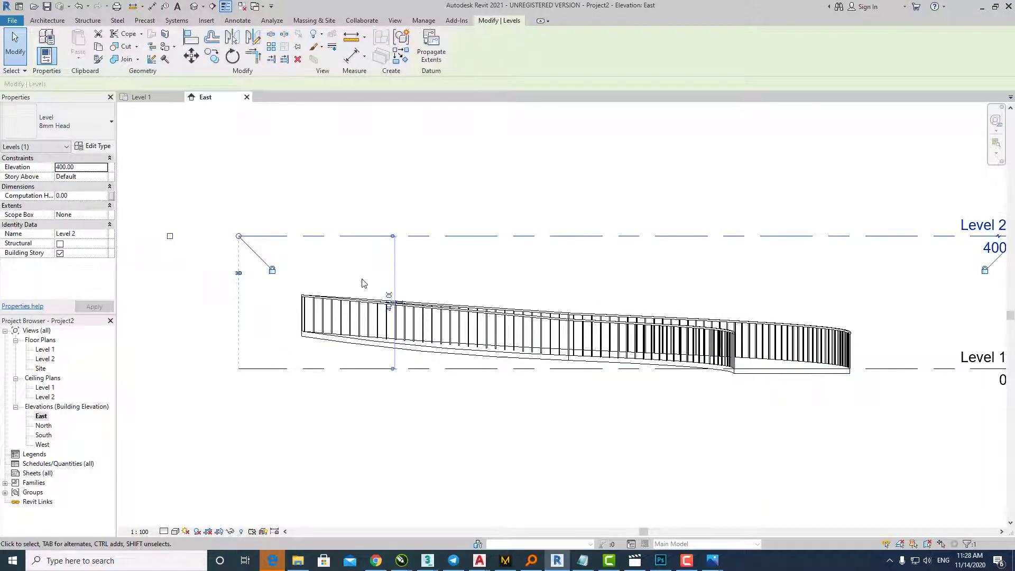
click(389, 302)
text(200)
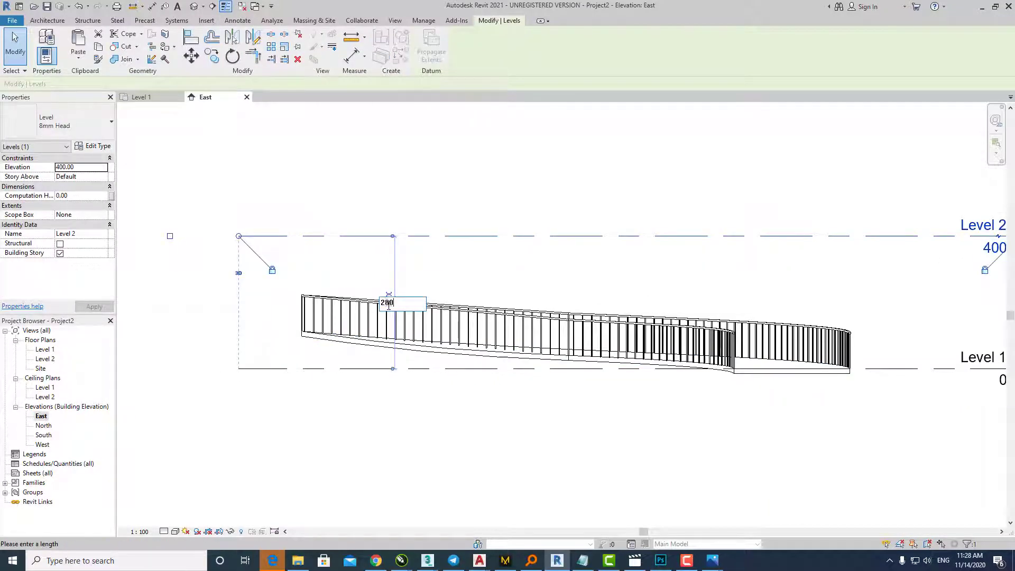
key(Return)
click(473, 236)
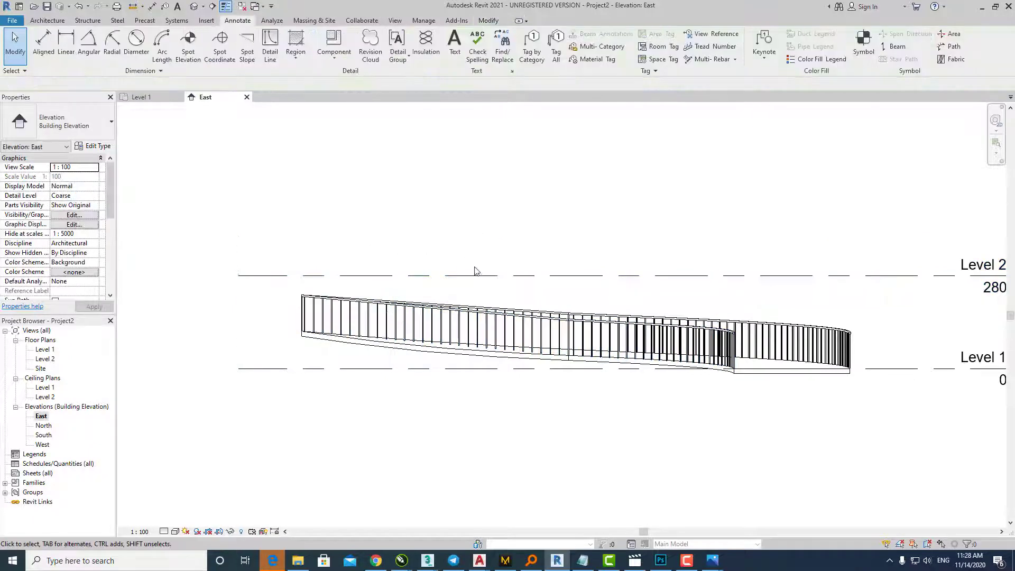
click(478, 275)
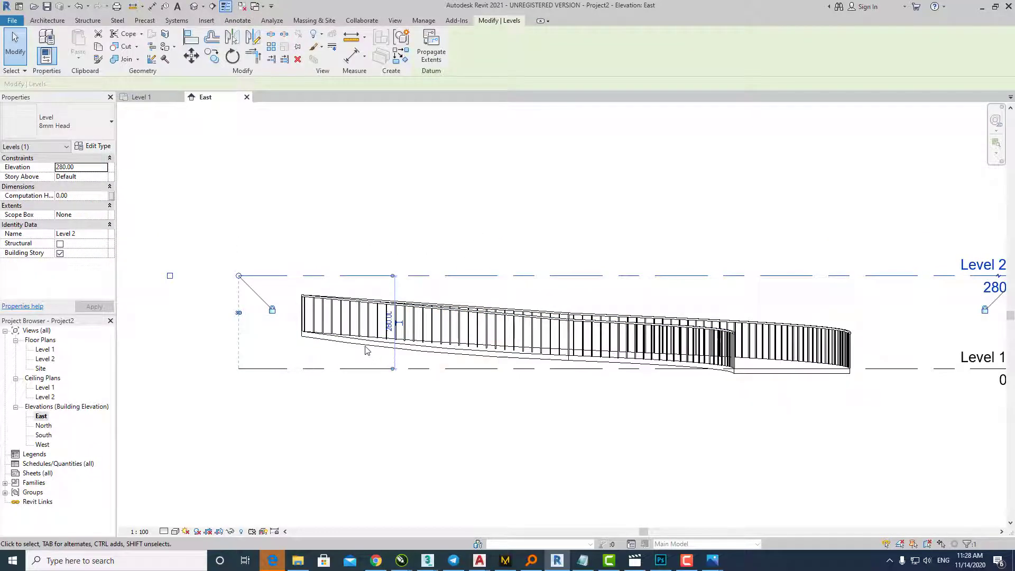
click(197, 8)
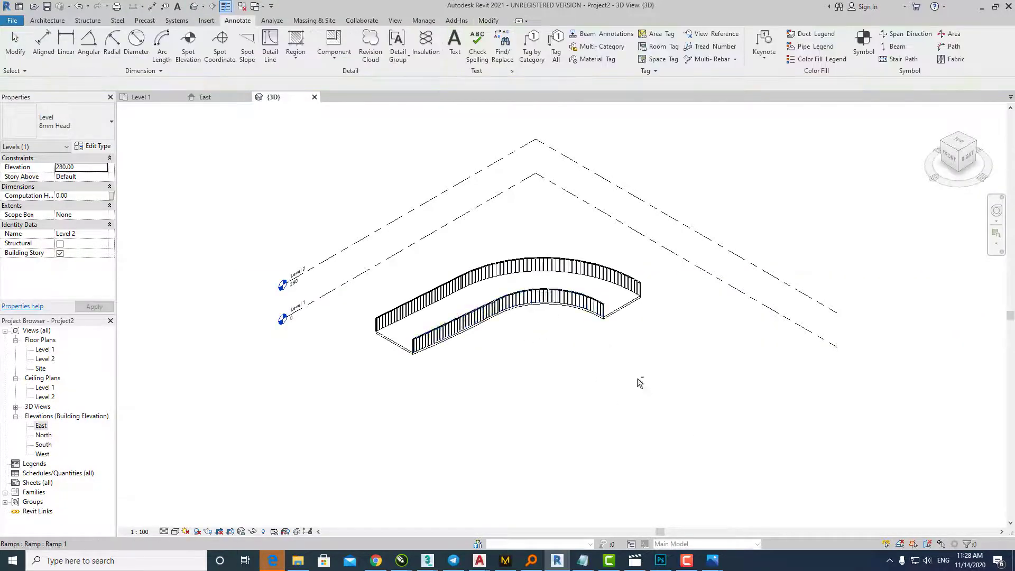
- Orbit to a right-side view and delete the ramp's railing
shift+middle_drag(640, 383, 930, 189)
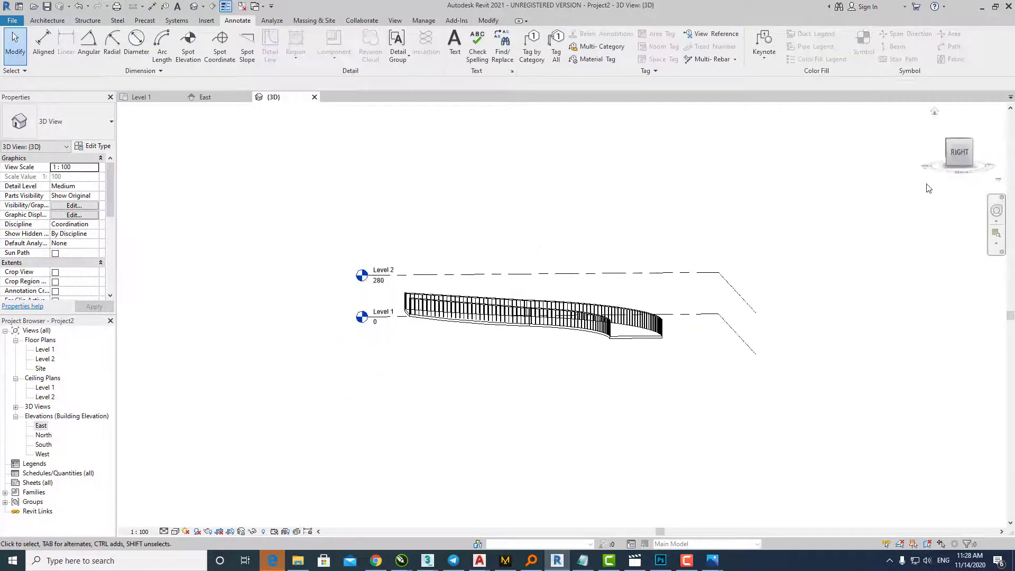
click(959, 152)
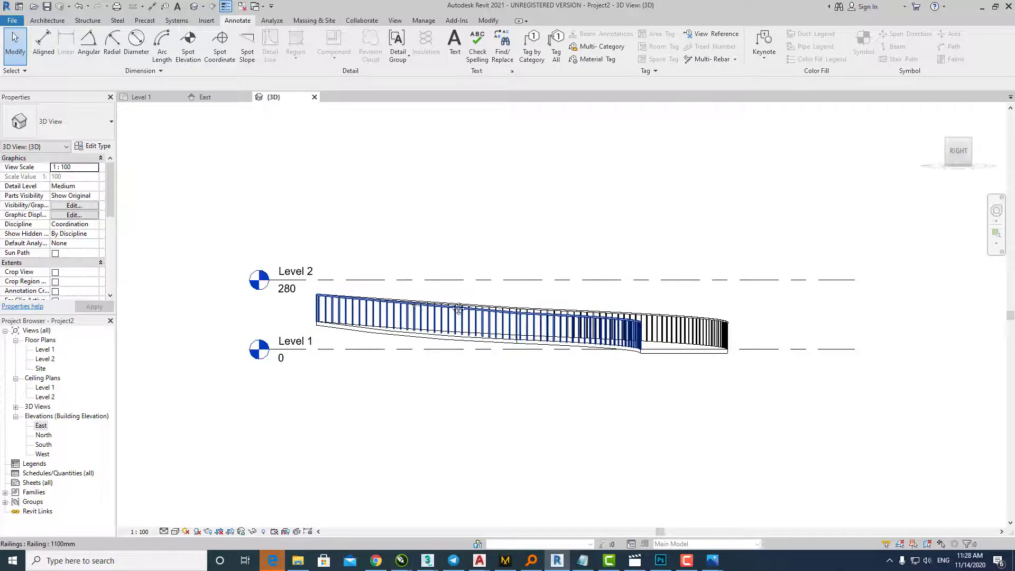
click(536, 305)
key(Delete)
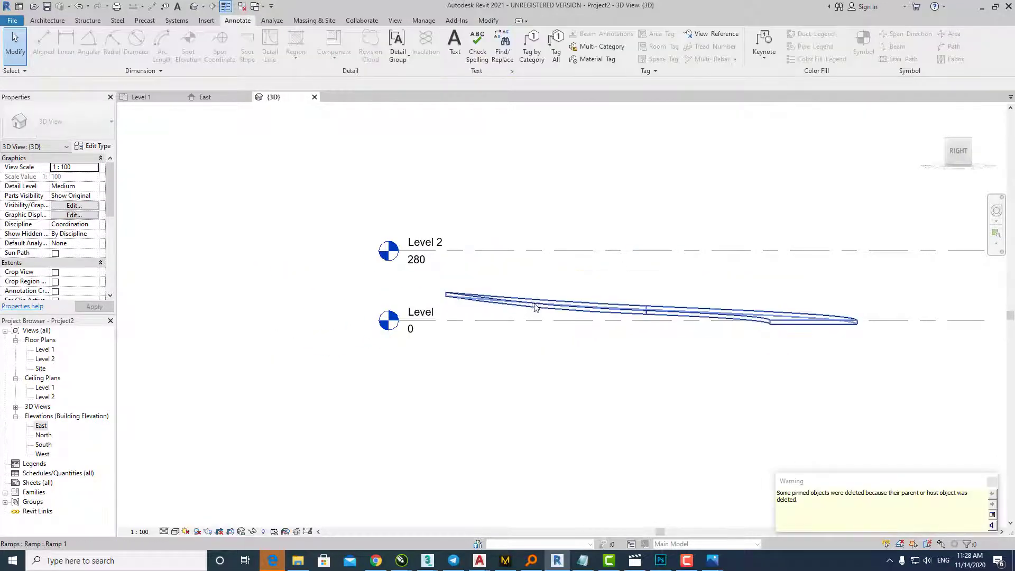
- Set the ramp type's Ramp Max Slope (1/x) to 0.15
click(525, 304)
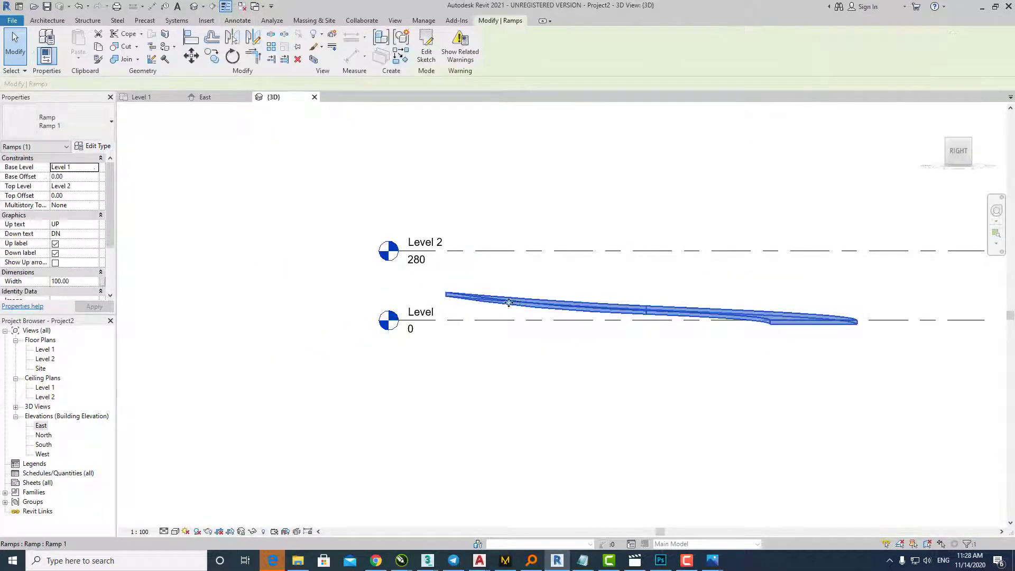
click(94, 148)
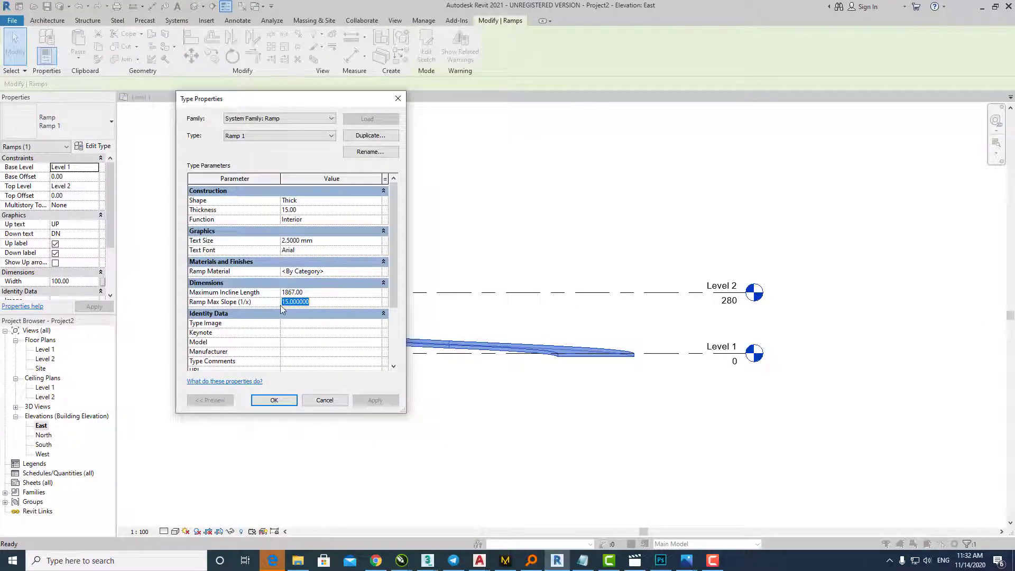
text(0.)
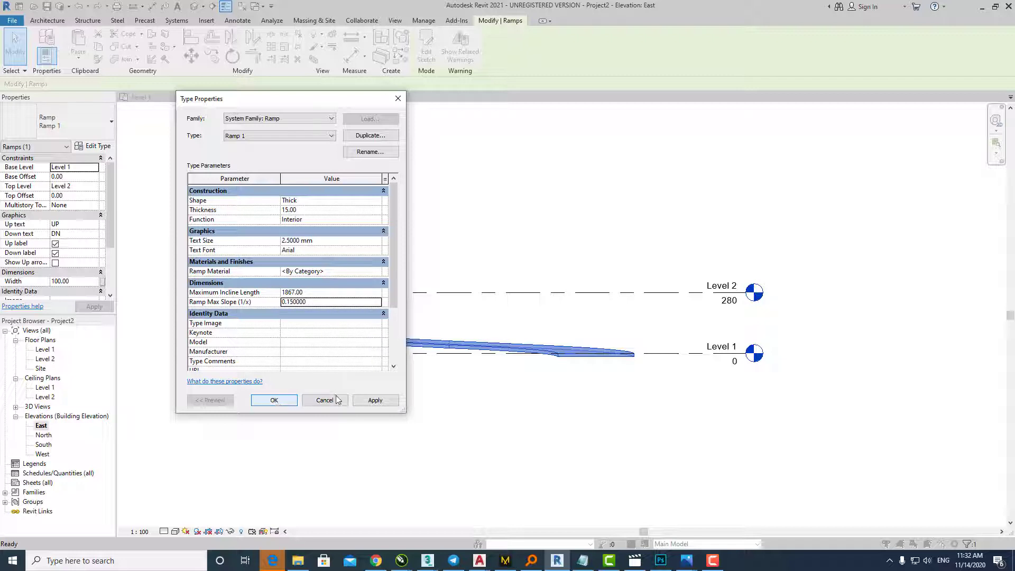
click(358, 401)
click(274, 401)
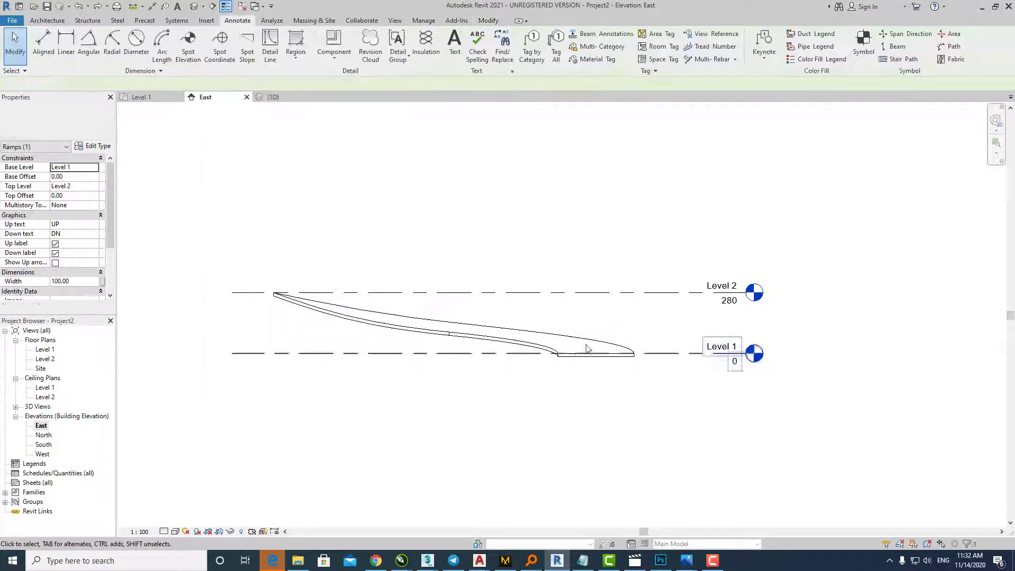
- Zoom into the ramp and set the East elevation's visual style to Shaded
scroll(652, 392, up, 5)
scroll(652, 392, up, 3)
click(801, 349)
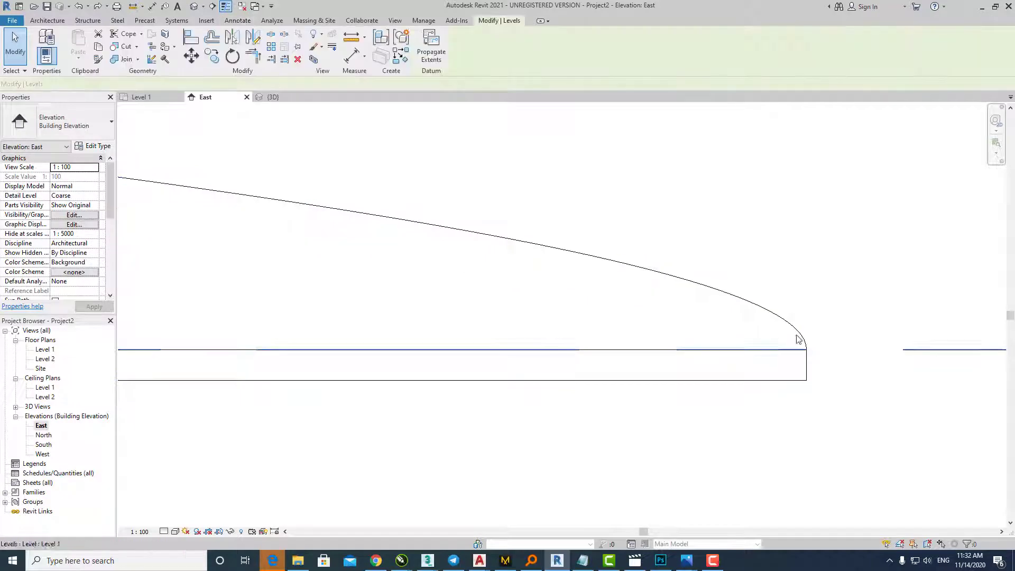
click(175, 531)
click(198, 500)
- Zoom out and select Level 1 to check the ramp drops the full 280
scroll(718, 363, down, 2)
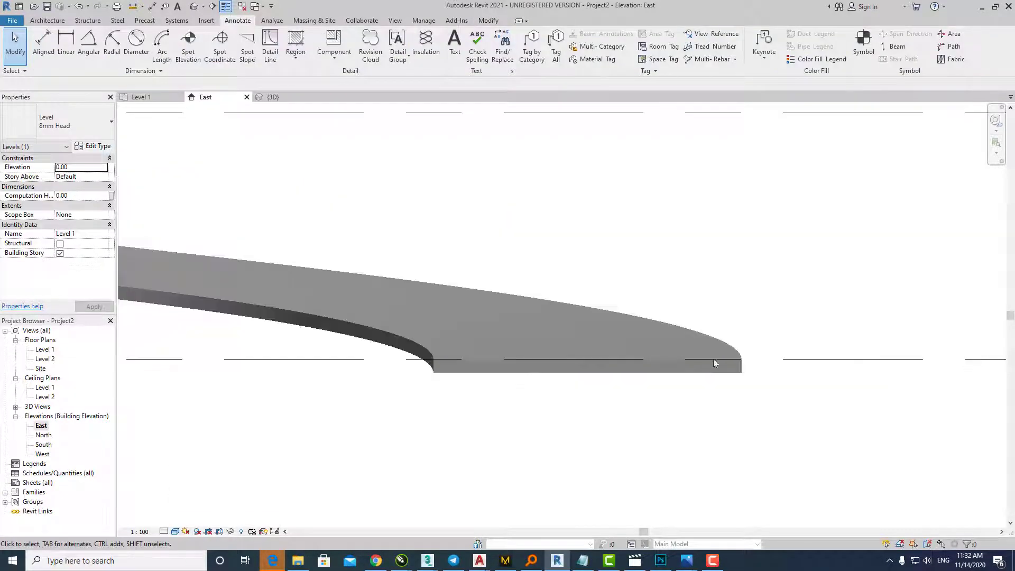
scroll(788, 363, down, 2)
scroll(753, 388, down, 2)
click(487, 375)
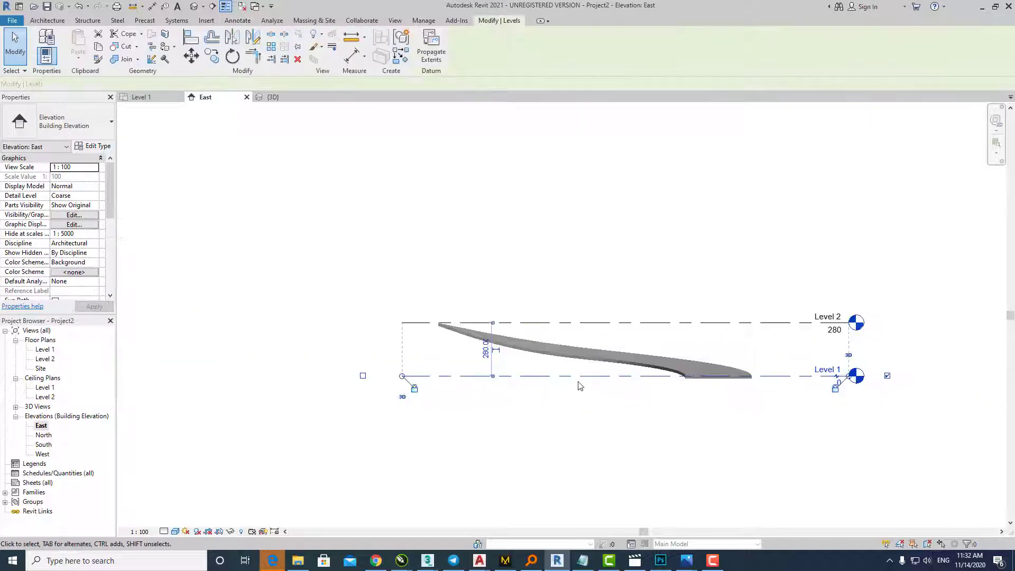
scroll(482, 338, up, 1)
scroll(482, 323, up, 1)
scroll(482, 324, up, 1)
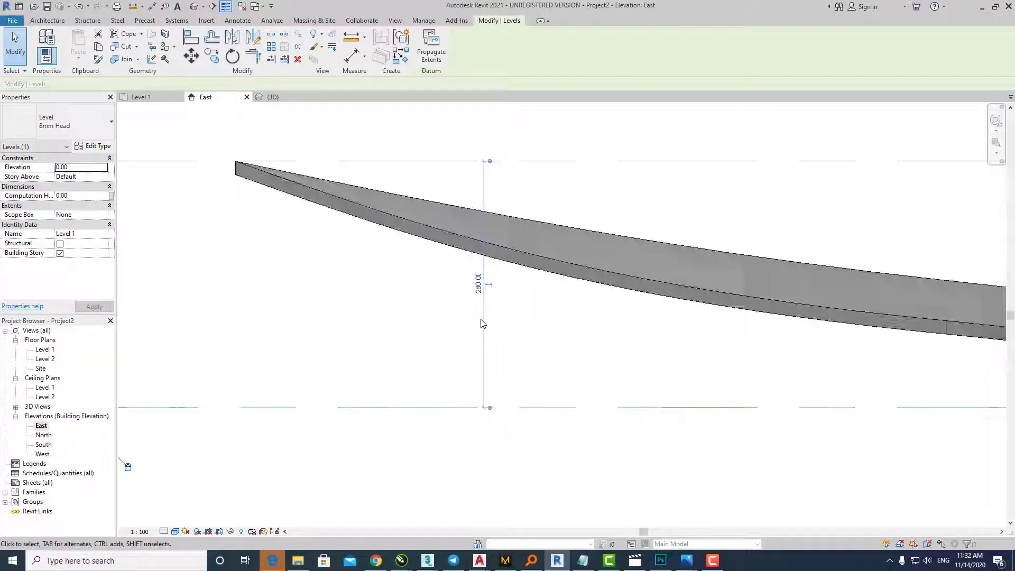
scroll(478, 306, down, 2)
scroll(432, 283, down, 1)
scroll(414, 271, up, 1)
scroll(415, 271, up, 1)
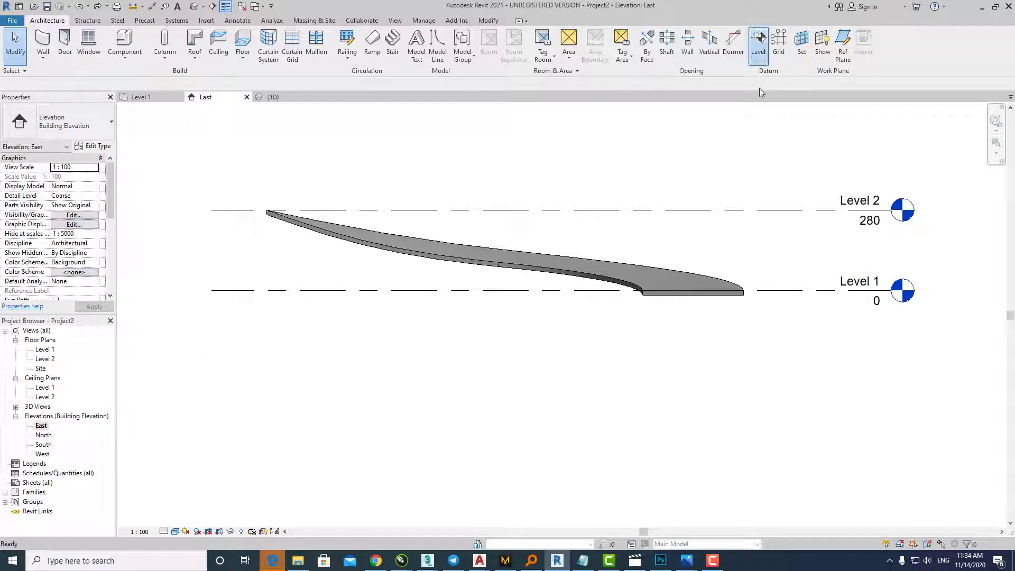
- Draw a new Level 3 below Level 1 and set its elevation to -280
click(758, 41)
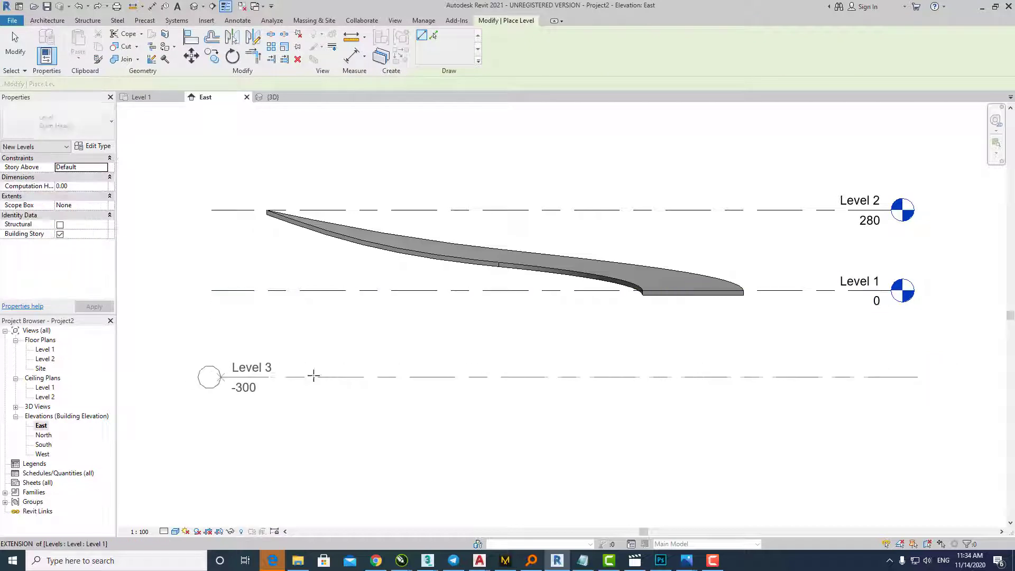
click(217, 374)
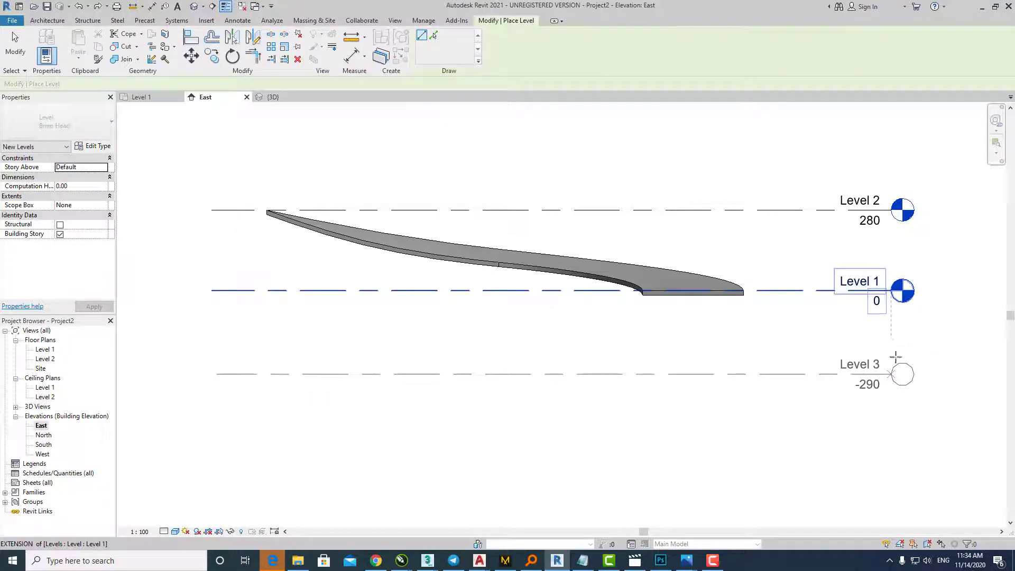
click(897, 370)
key(Escape)
key(Escape)
double_click(875, 388)
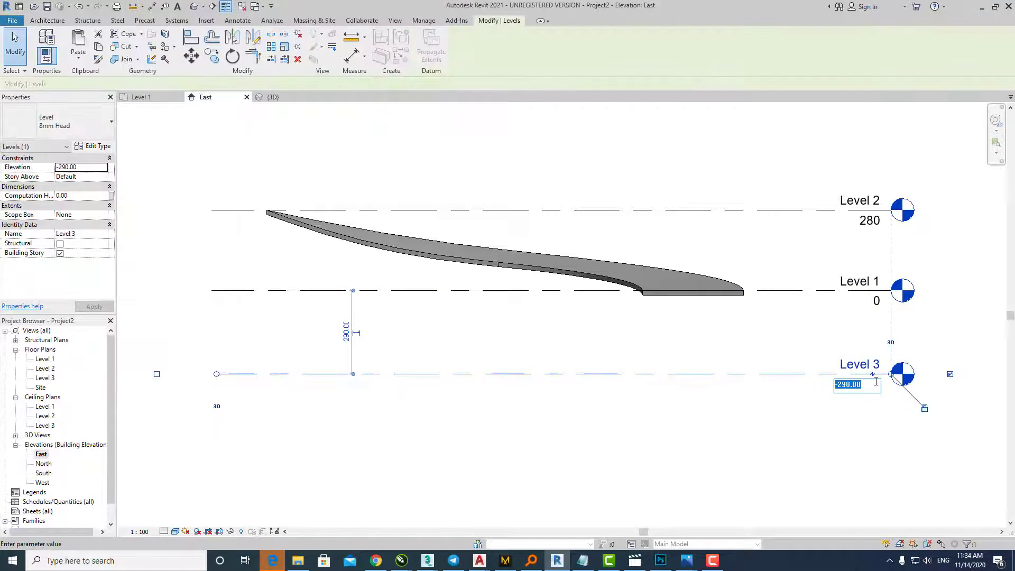
text(-280)
key(Return)
key(Escape)
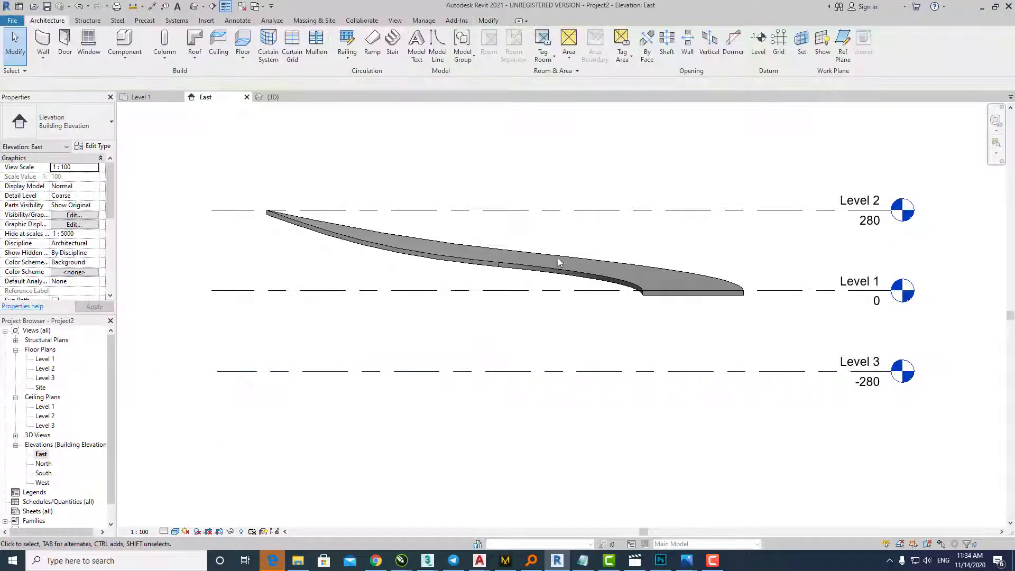
- Set the ramp's Base Level to Level 3 and Top Level to Level 1
click(538, 272)
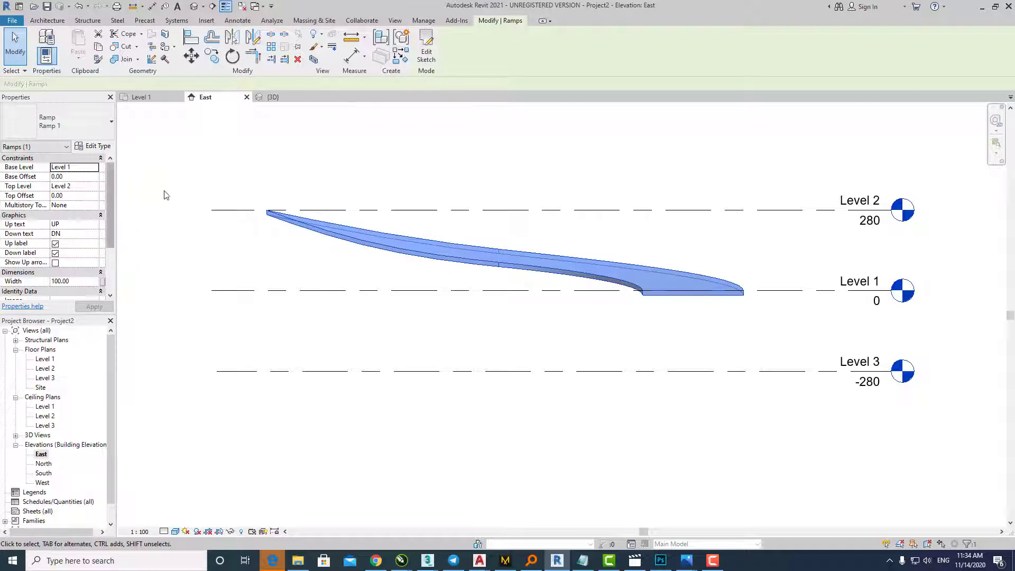
click(95, 168)
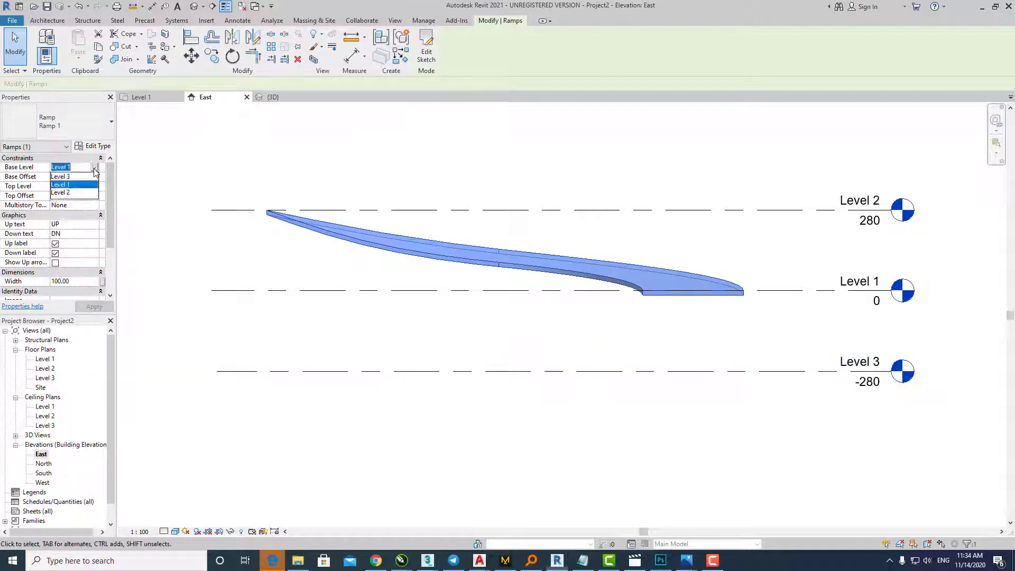
click(68, 177)
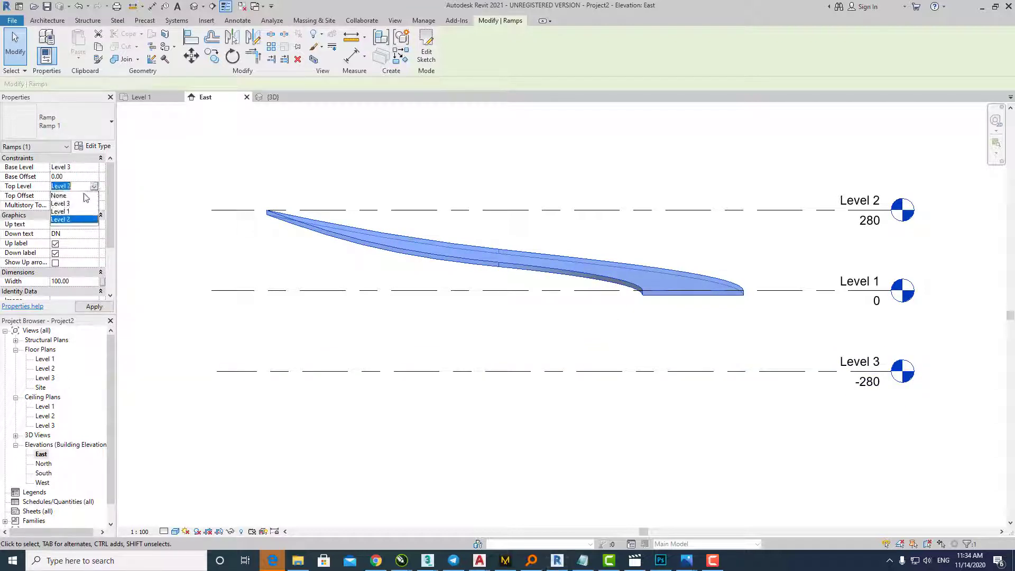
click(73, 212)
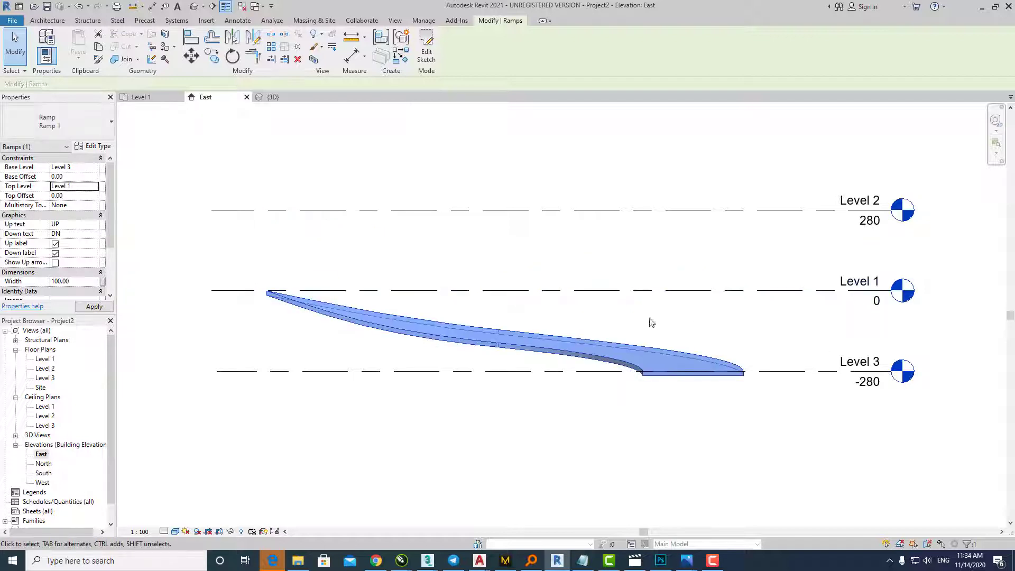
click(768, 433)
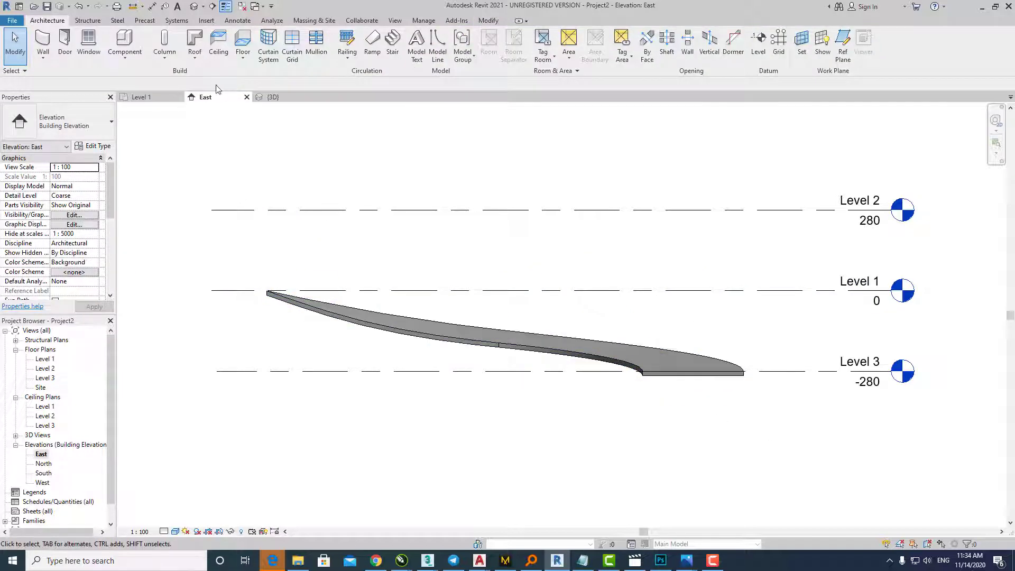
- Switch to the 3D view and orbit around the curved ramp
click(194, 6)
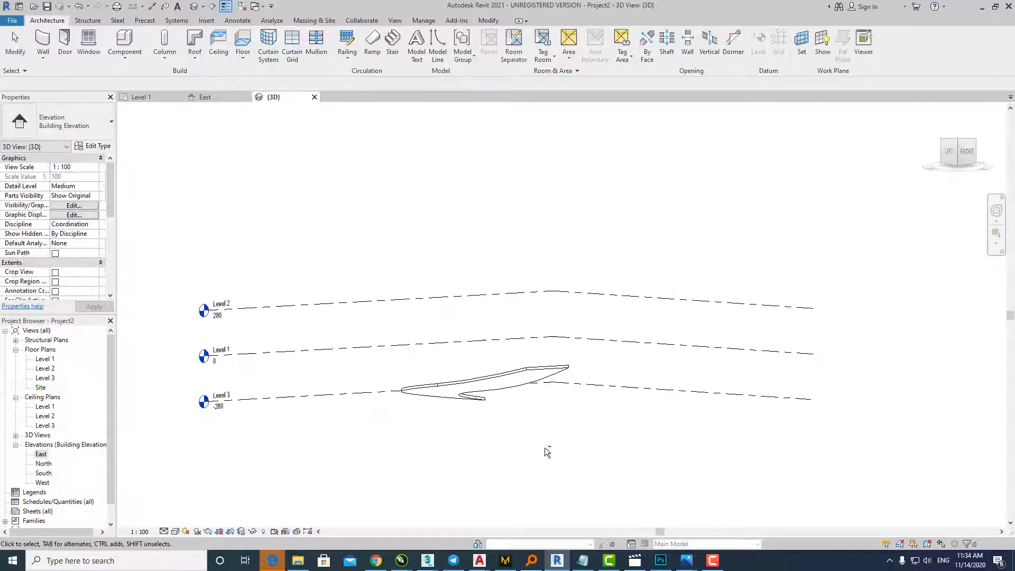
mouse_move(544, 448)
shift+middle_down()
mouse_move(551, 537)
mouse_move(578, 347)
mouse_move(709, 227)
mouse_move(609, 326)
mouse_move(686, 345)
mouse_move(716, 367)
mouse_move(676, 408)
mouse_move(556, 354)
mouse_move(683, 349)
shift+middle_up()
mouse_move(607, 395)
shift+middle_down()
mouse_move(716, 351)
mouse_move(605, 320)
mouse_move(532, 329)
mouse_move(550, 436)
mouse_move(552, 349)
shift+middle_up()
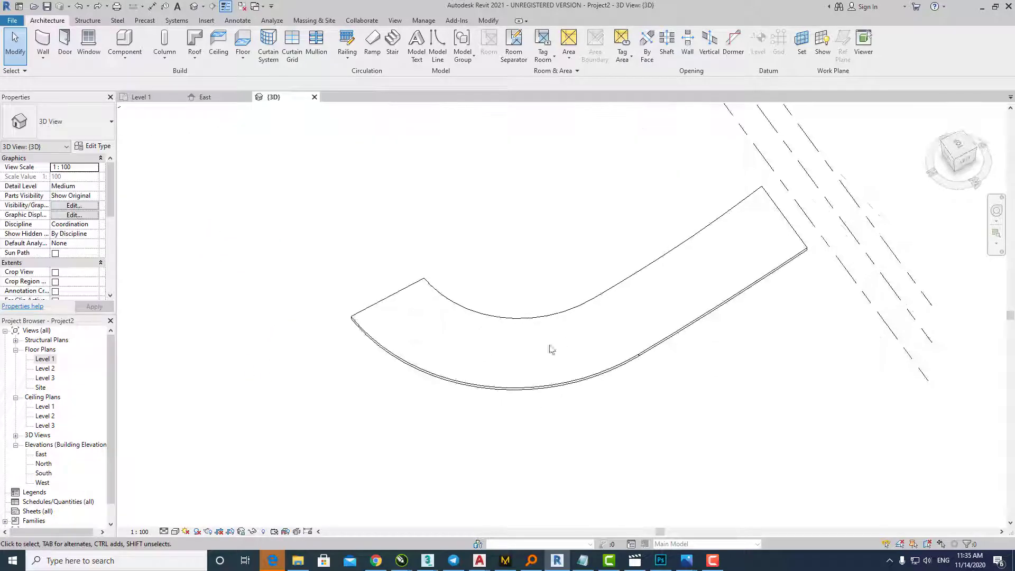
shift+middle_drag(716, 382, 600, 180)
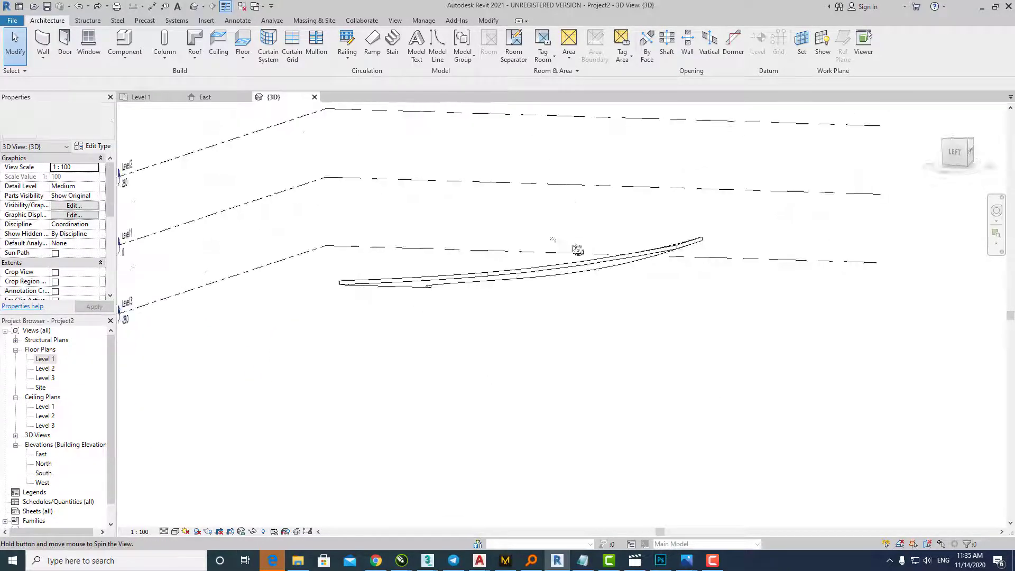
mouse_move(578, 251)
shift+middle_down()
mouse_move(402, 296)
mouse_move(427, 317)
shift+middle_up()
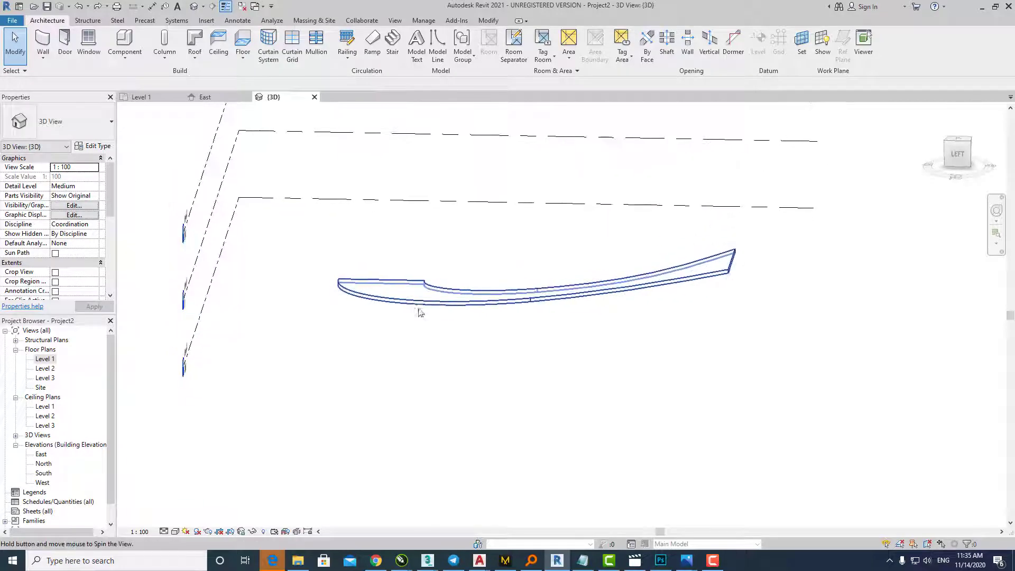
mouse_move(208, 322)
shift+middle_down()
mouse_move(474, 301)
mouse_move(452, 334)
shift+middle_up()
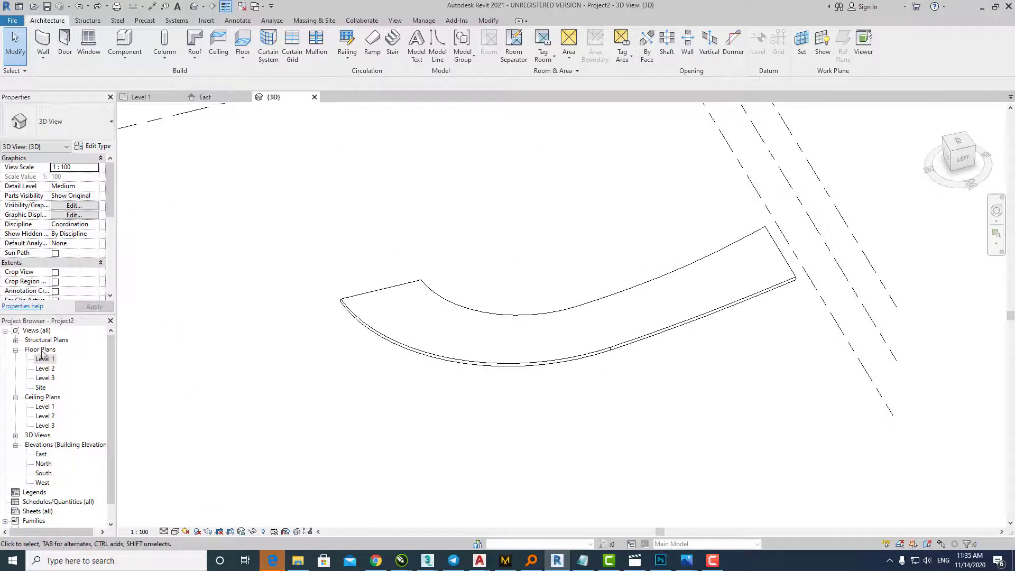
- Check the ramp in the Level 1 plan, then return to 3D with Shaded display
double_click(45, 359)
click(521, 155)
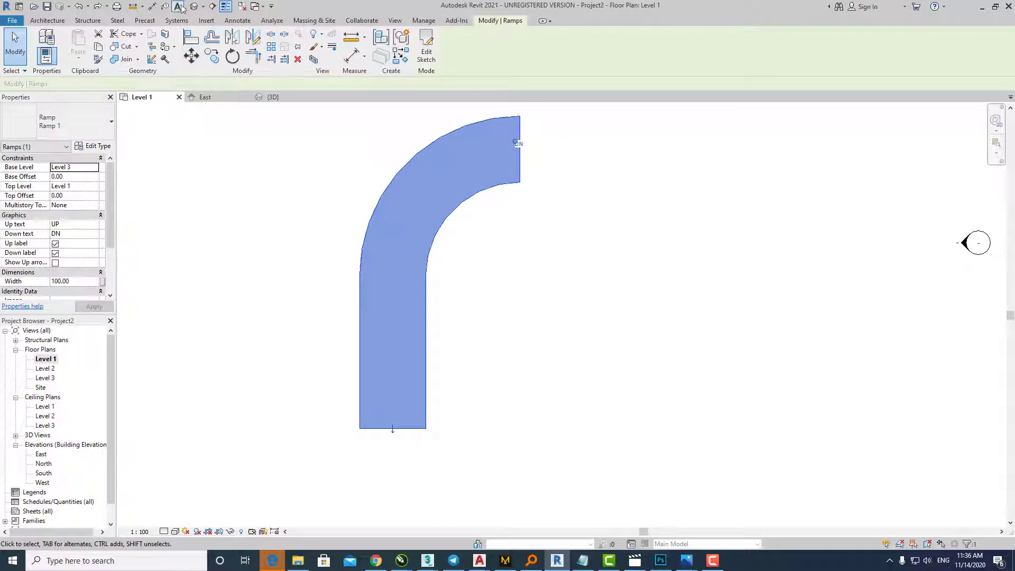
click(273, 96)
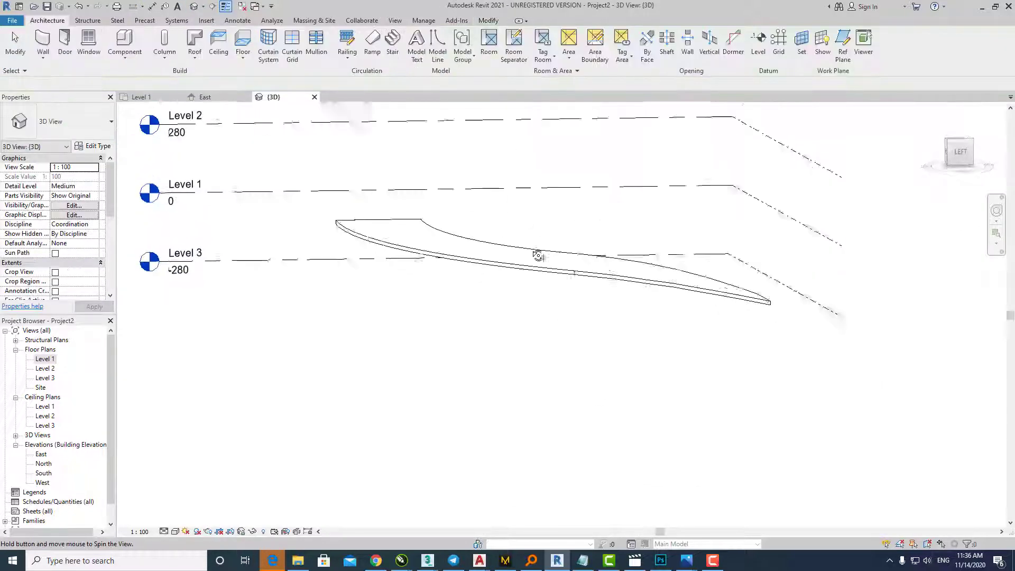
shift+middle_drag(670, 354, 651, 370)
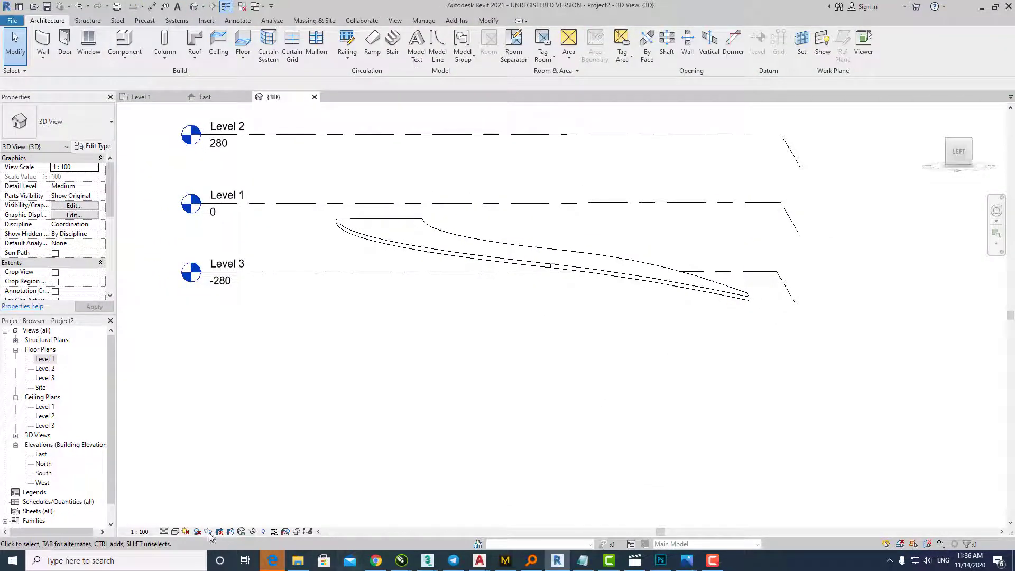
click(194, 499)
mouse_move(530, 220)
shift+middle_down()
mouse_move(313, 386)
mouse_move(223, 386)
shift+middle_up()
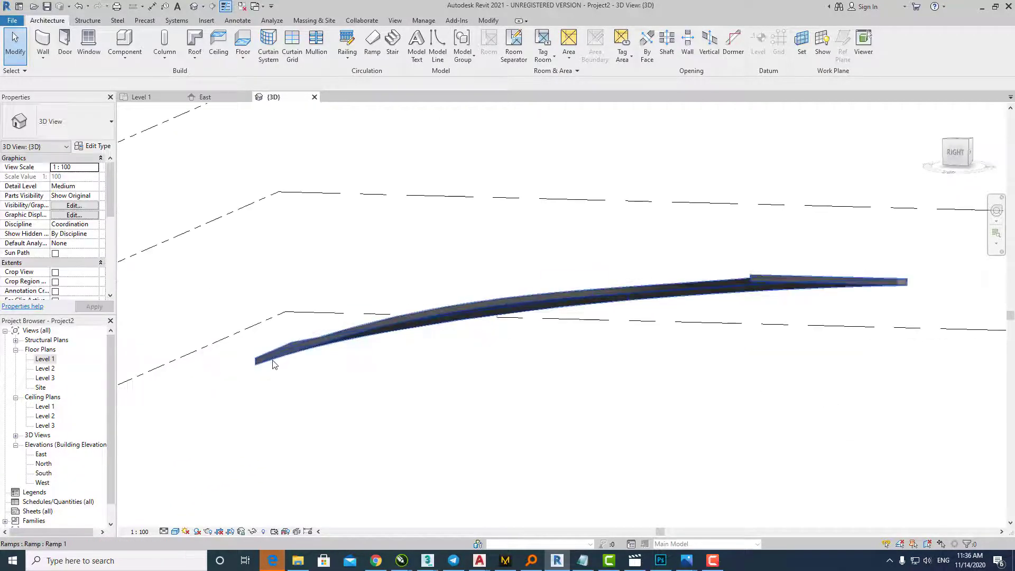
mouse_move(272, 363)
shift+middle_down()
mouse_move(345, 356)
mouse_move(476, 379)
mouse_move(622, 355)
mouse_move(943, 351)
mouse_move(718, 358)
mouse_move(849, 396)
mouse_move(832, 490)
mouse_move(626, 245)
mouse_move(617, 317)
mouse_move(177, 277)
mouse_move(529, 308)
mouse_move(195, 177)
mouse_move(438, 160)
mouse_move(481, 297)
mouse_move(458, 226)
mouse_move(528, 267)
mouse_move(594, 352)
mouse_move(532, 287)
shift+middle_up()
- Change the ramp type's Shape from Thick to Solid and orbit to view it side-on
click(543, 302)
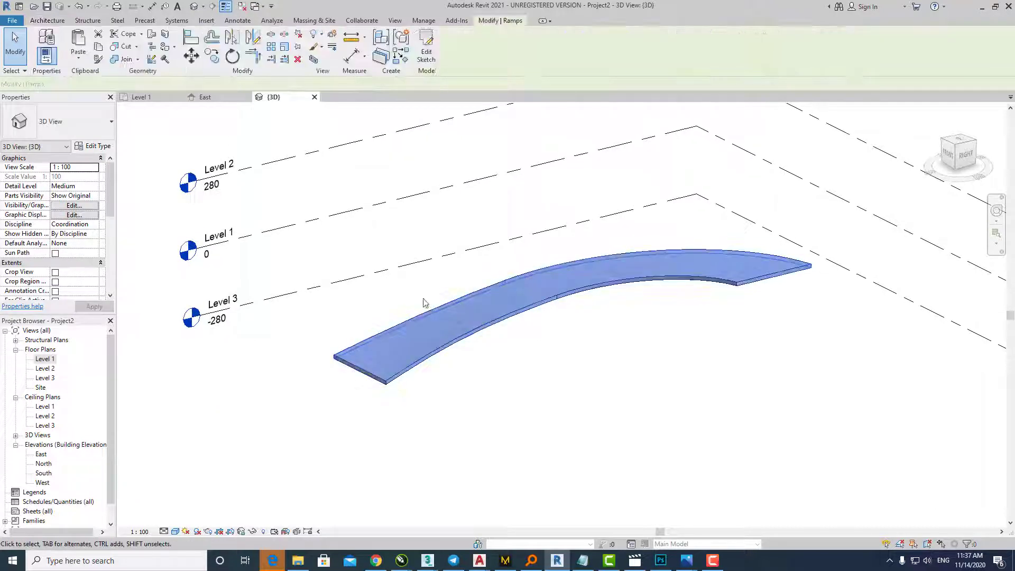
click(100, 148)
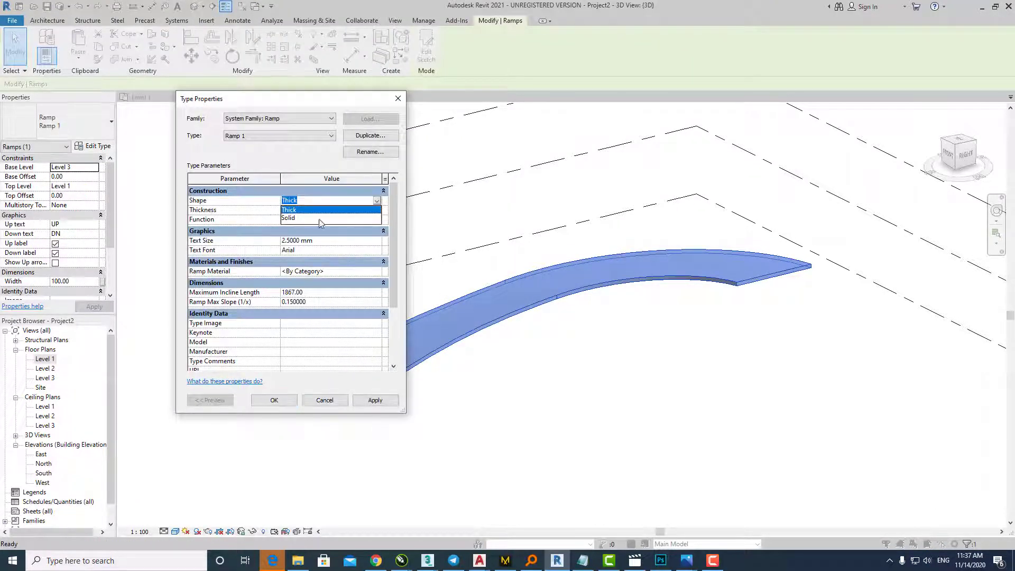
click(274, 401)
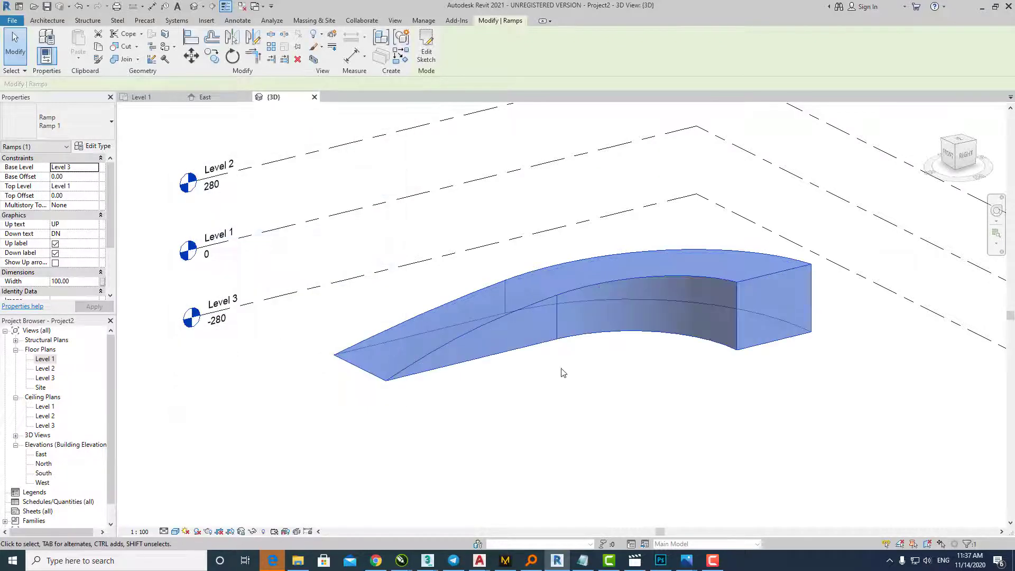
key(Escape)
mouse_move(449, 370)
shift+middle_down()
mouse_move(590, 283)
mouse_move(705, 313)
mouse_move(576, 341)
mouse_move(437, 319)
mouse_move(550, 334)
mouse_move(585, 302)
mouse_move(590, 328)
mouse_move(621, 327)
mouse_move(390, 318)
mouse_move(585, 351)
mouse_move(587, 386)
mouse_move(684, 390)
mouse_move(486, 337)
mouse_move(659, 237)
mouse_move(657, 256)
mouse_move(575, 242)
mouse_move(601, 258)
mouse_move(599, 329)
mouse_move(614, 383)
mouse_move(602, 301)
mouse_move(583, 295)
mouse_move(592, 309)
mouse_move(571, 286)
shift+middle_up()
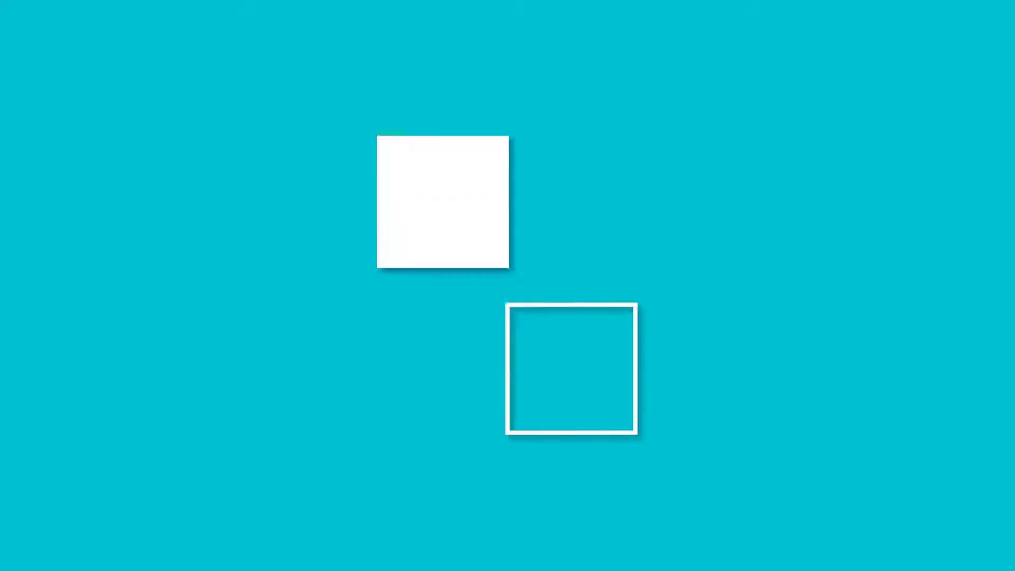